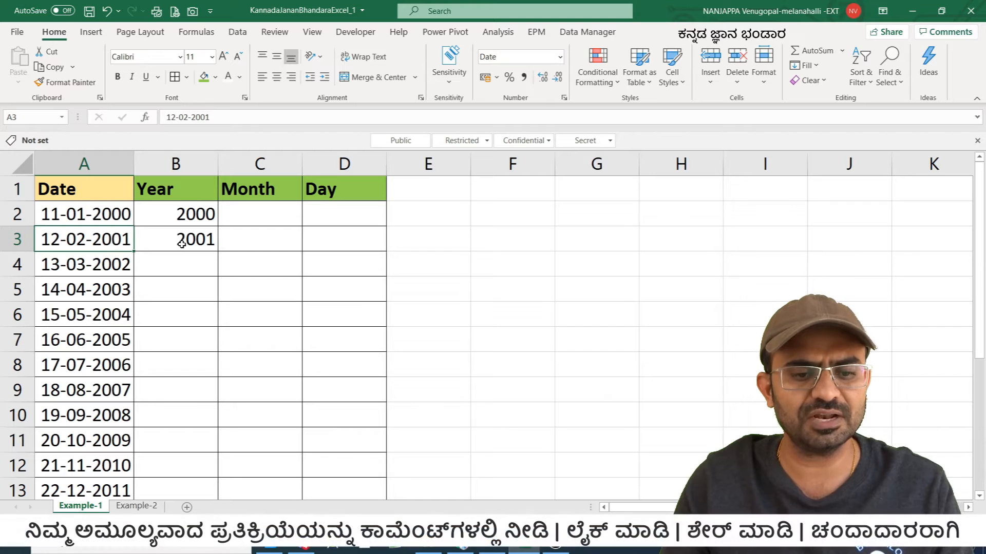
- Enter the months 1 and 2 by hand in C2 and C3 for the first two dates
{"action": "left_click", "coordinate": [249, 214]}
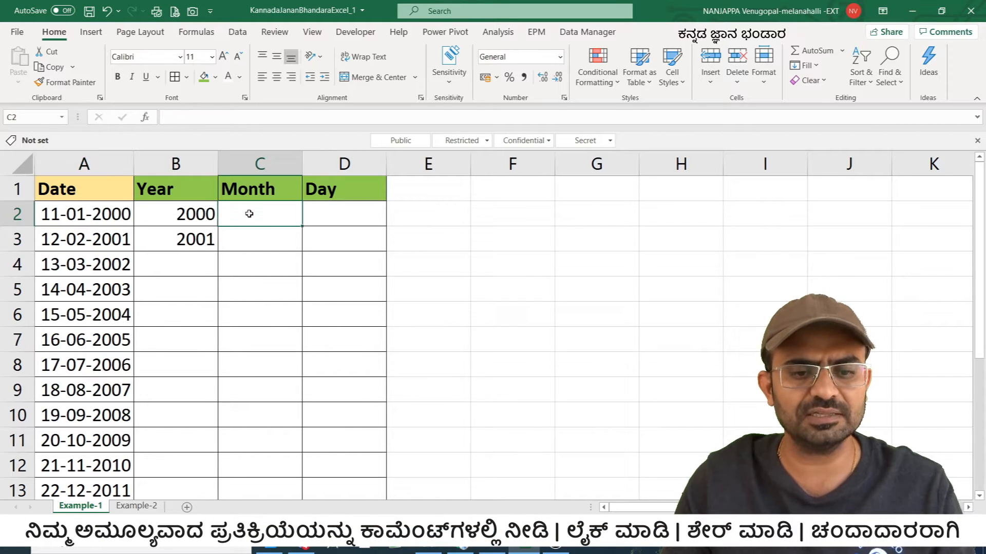
{"action": "type", "text": "1"}
{"action": "key", "text": "Return"}
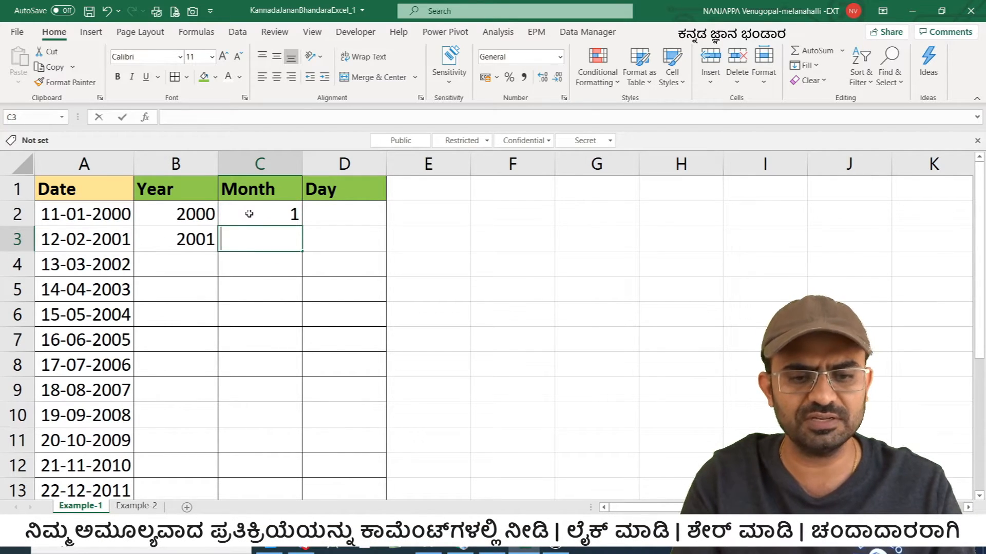
{"action": "type", "text": "02"}
{"action": "left_click", "coordinate": [328, 211]}
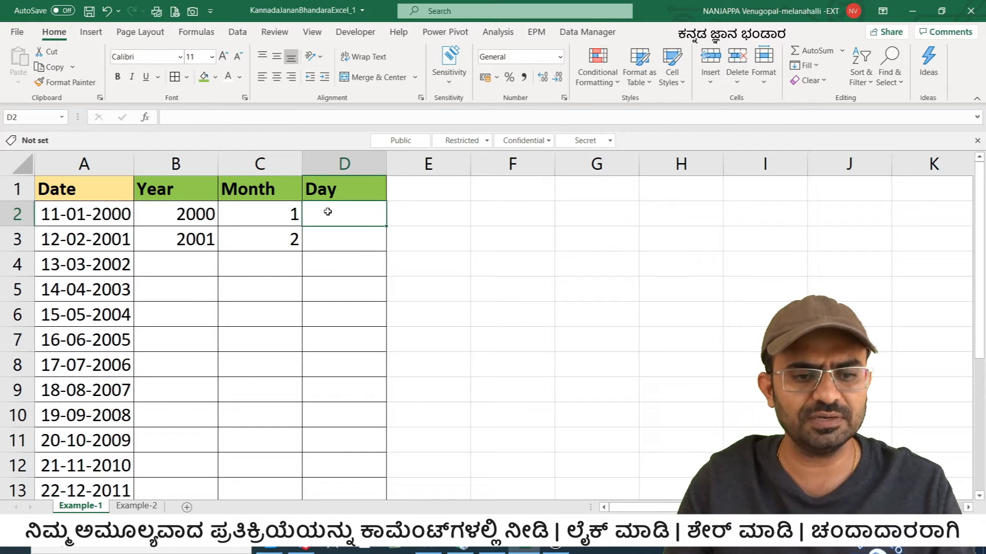
- Enter the days 11 and 12 by hand in D2 and D3 for the first two dates
{"action": "type", "text": "11"}
{"action": "key", "text": "Return"}
{"action": "type", "text": "12"}
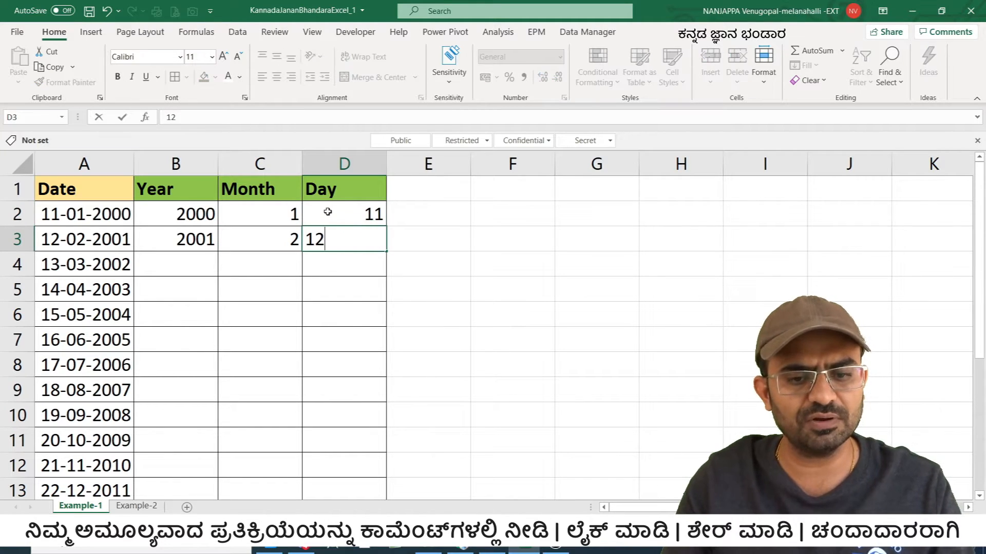
{"action": "left_click", "coordinate": [347, 291]}
- Clear the manually entered year, month and day values from B2:D3
{"action": "left_click_drag", "start_coordinate": [194, 214], "coordinate": [332, 229]}
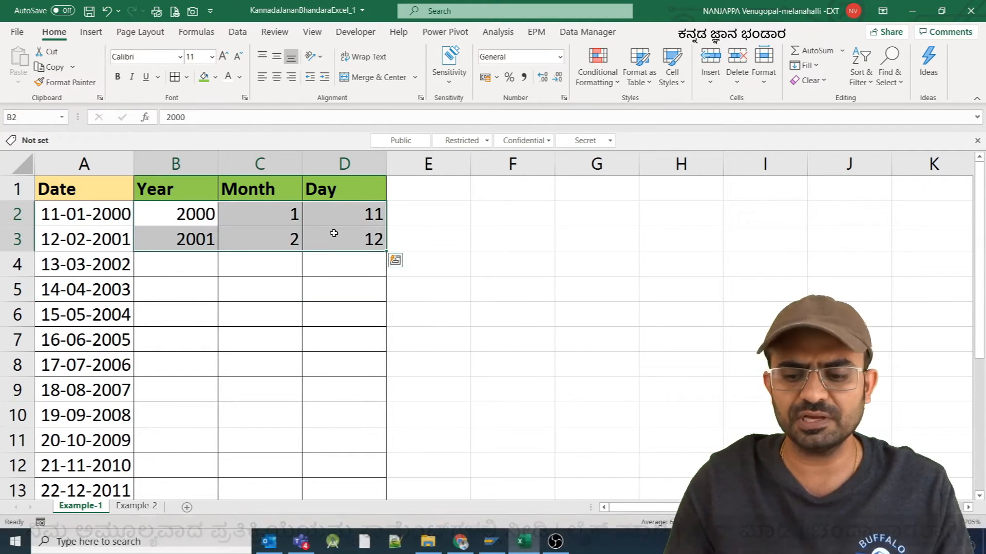
{"action": "key", "text": "Delete"}
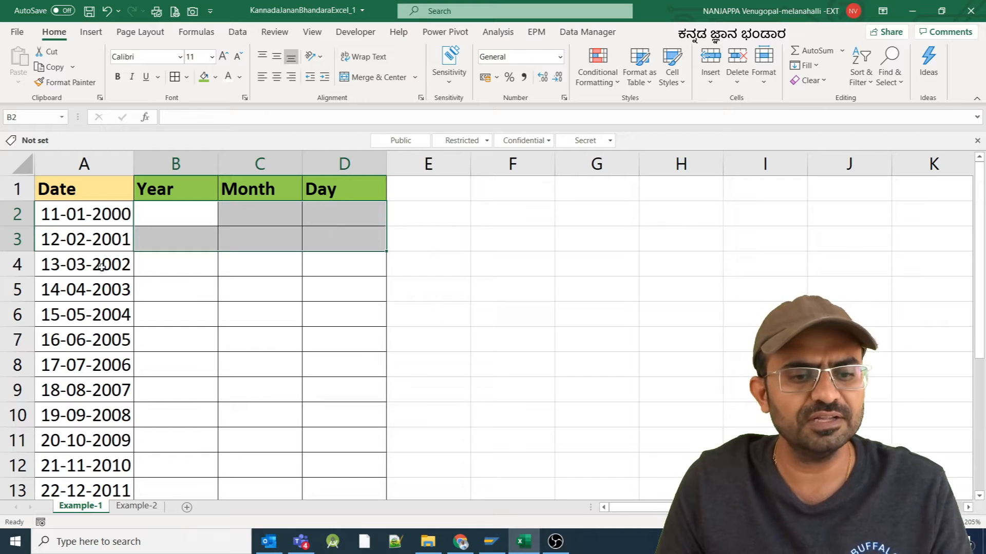
- Extract the year of the first date in B2 with the formula =YEAR(A2)
{"action": "left_click", "coordinate": [166, 217]}
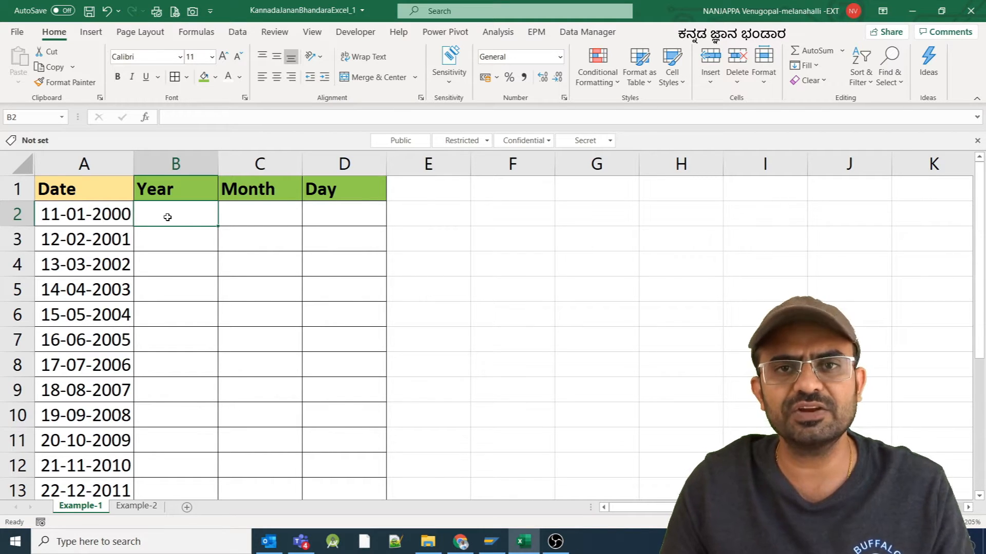
{"action": "left_click", "coordinate": [59, 215]}
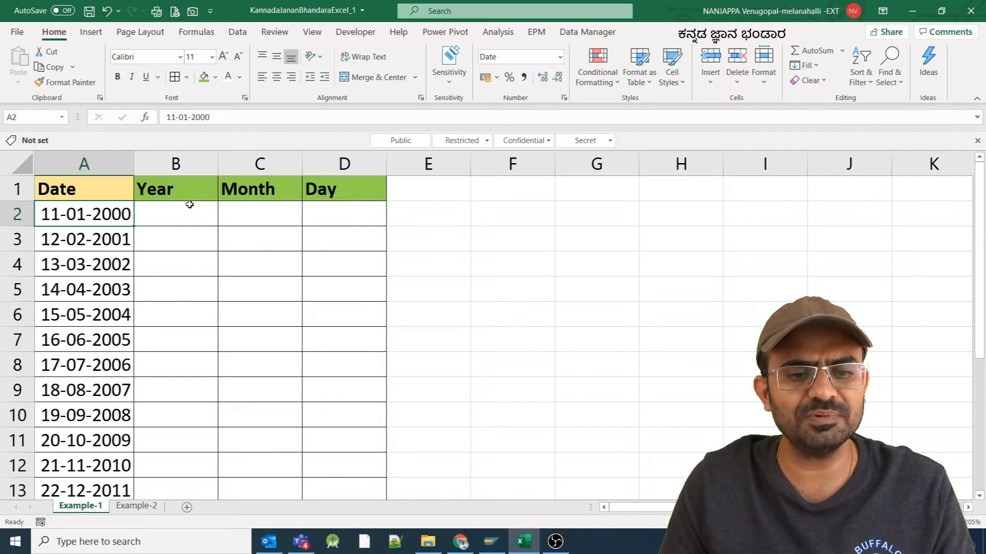
{"action": "left_click", "coordinate": [169, 212]}
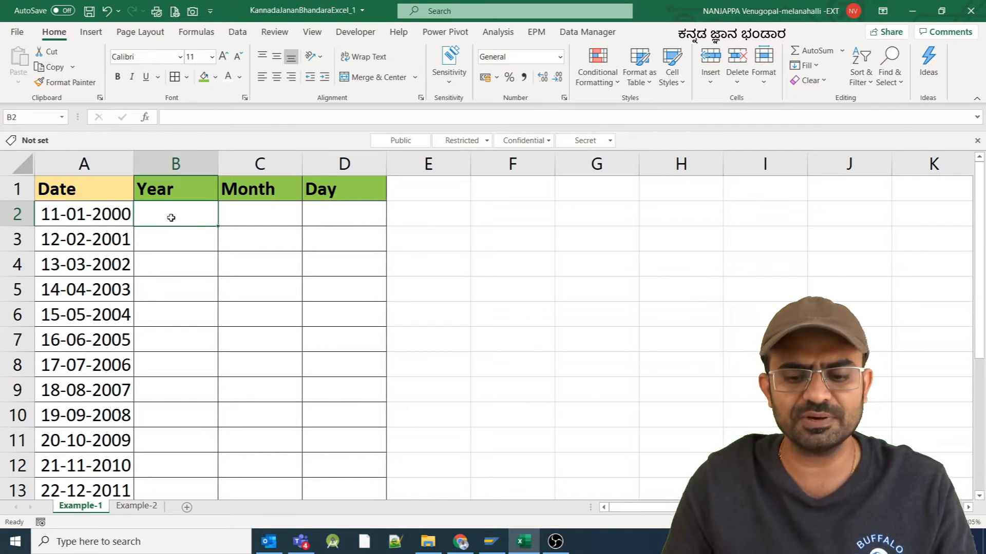
{"action": "type", "text": "=YEAR"}
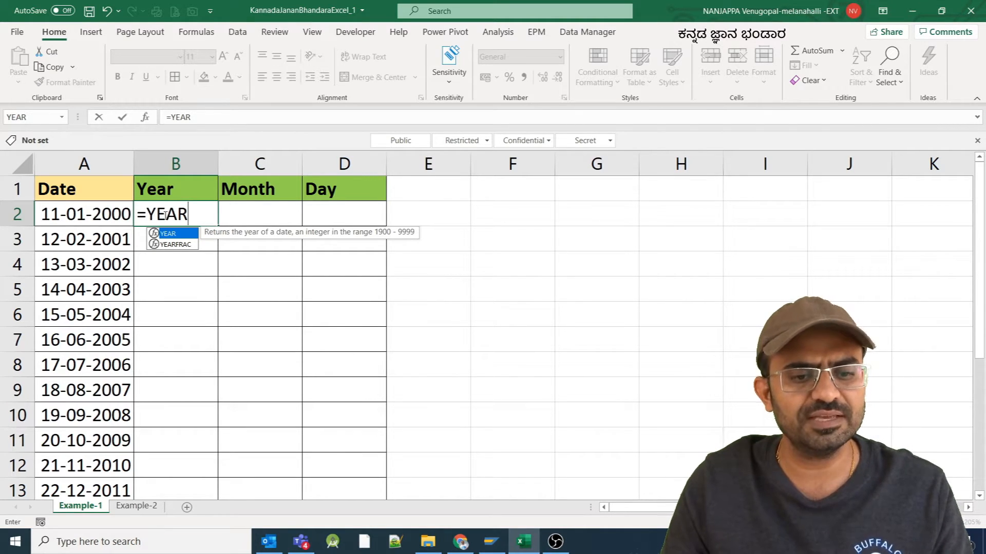
{"action": "type", "text": "("}
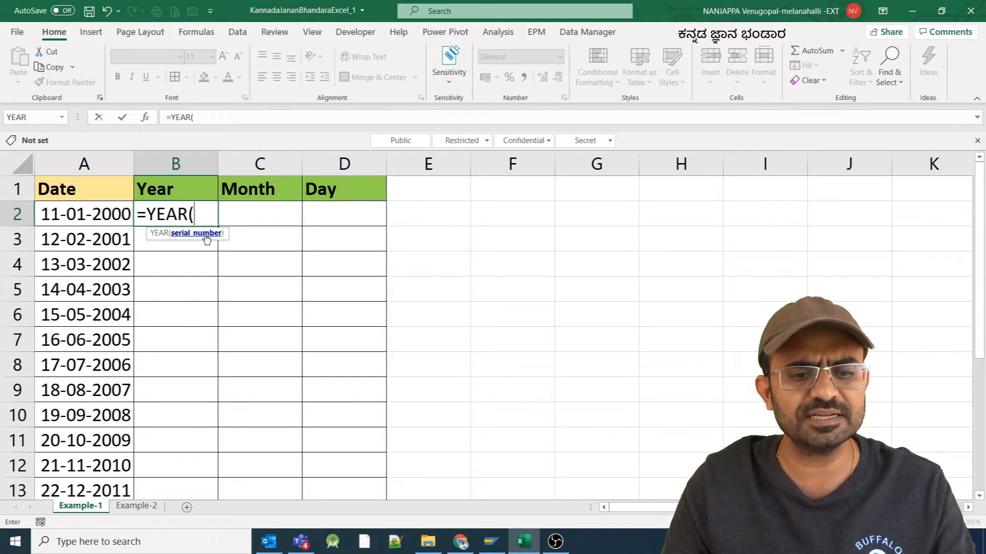
{"action": "left_click", "coordinate": [89, 215]}
{"action": "type", "text": ")"}
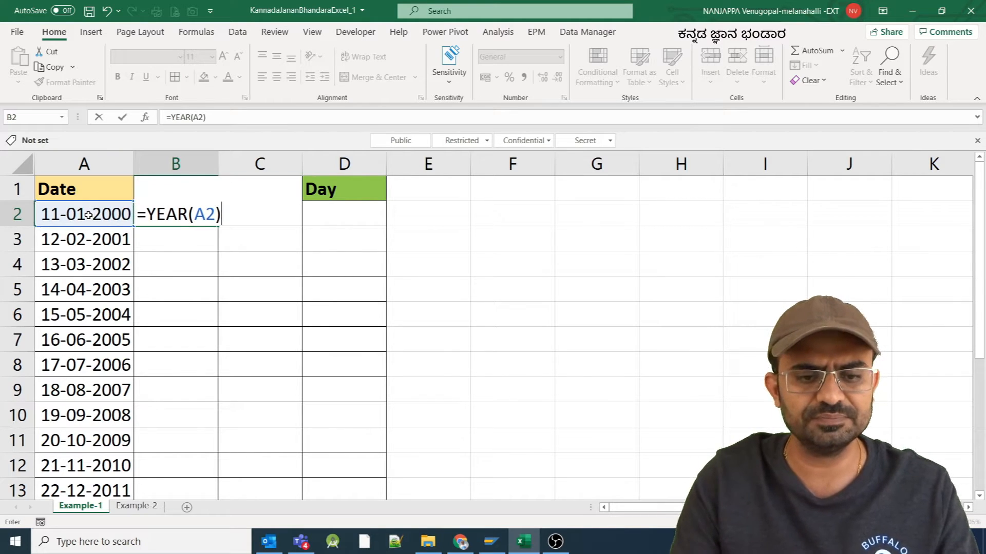
{"action": "key", "text": "Return"}
{"action": "left_click", "coordinate": [180, 212]}
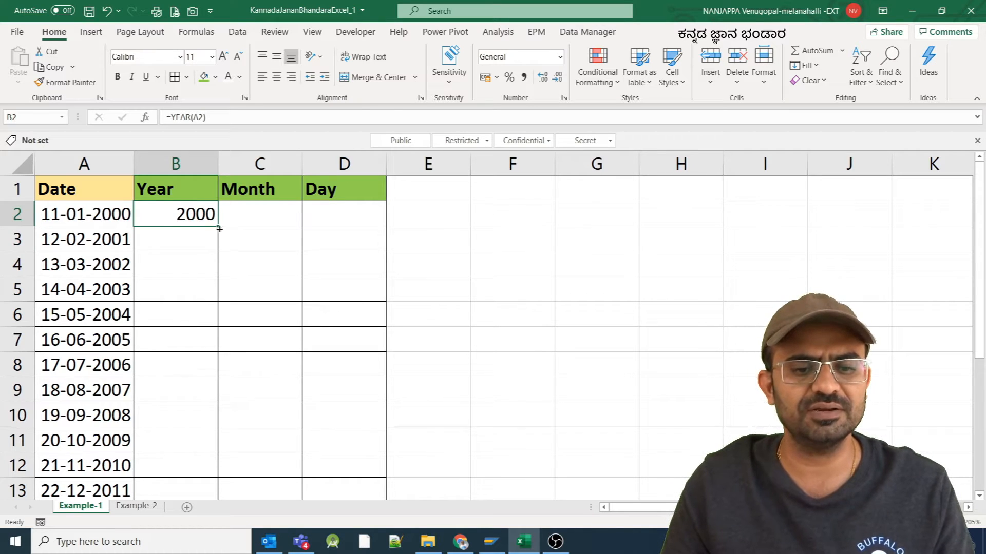
- Extract the year of the second date in B3 with the formula =YEAR(A3)
{"action": "left_click", "coordinate": [202, 244]}
{"action": "type", "text": "="}
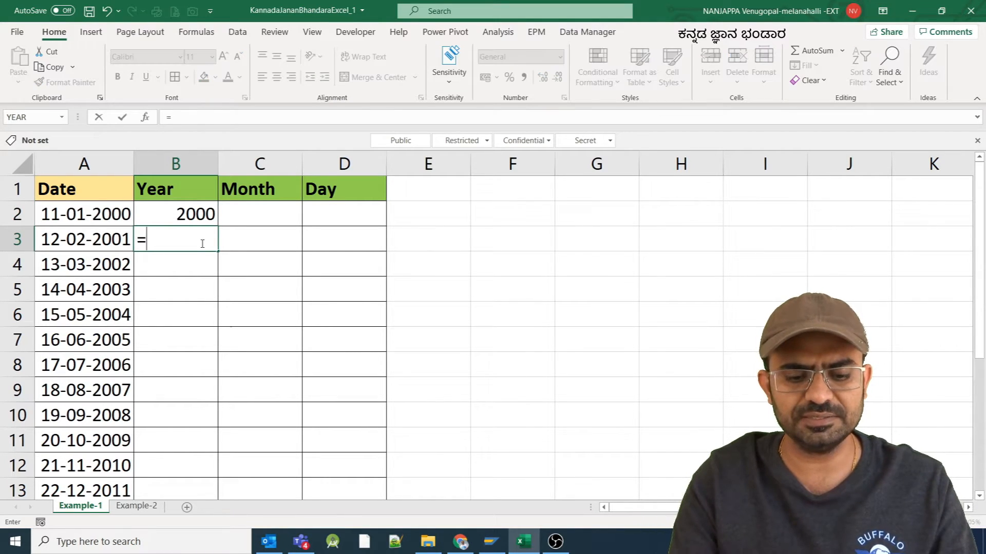
{"action": "type", "text": "YEAR("}
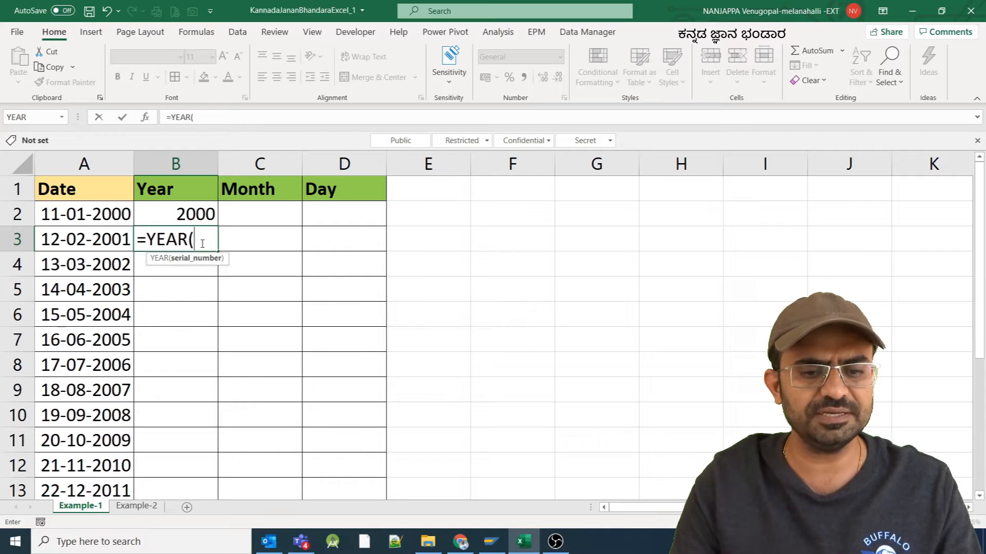
{"action": "left_click", "coordinate": [64, 238]}
{"action": "type", "text": ")"}
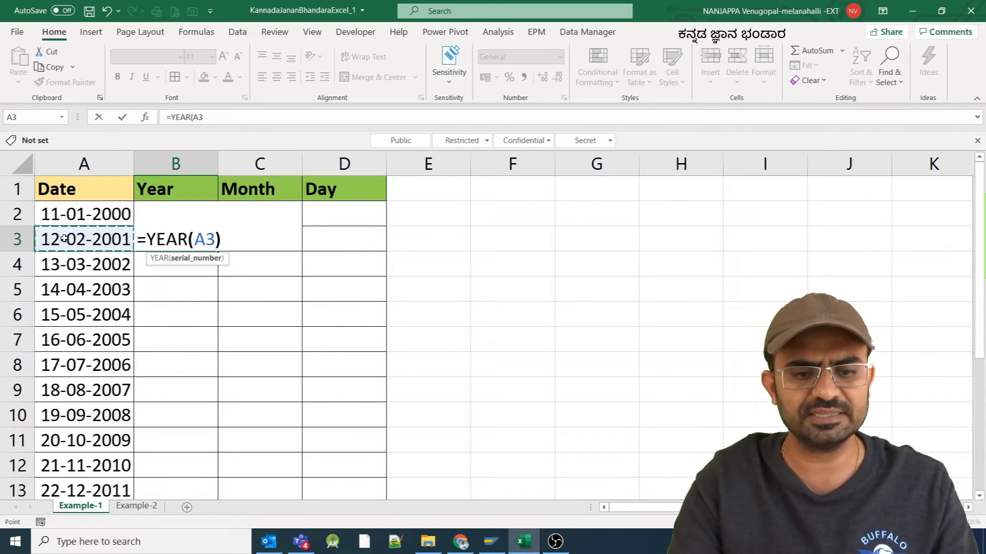
{"action": "key", "text": "Return"}
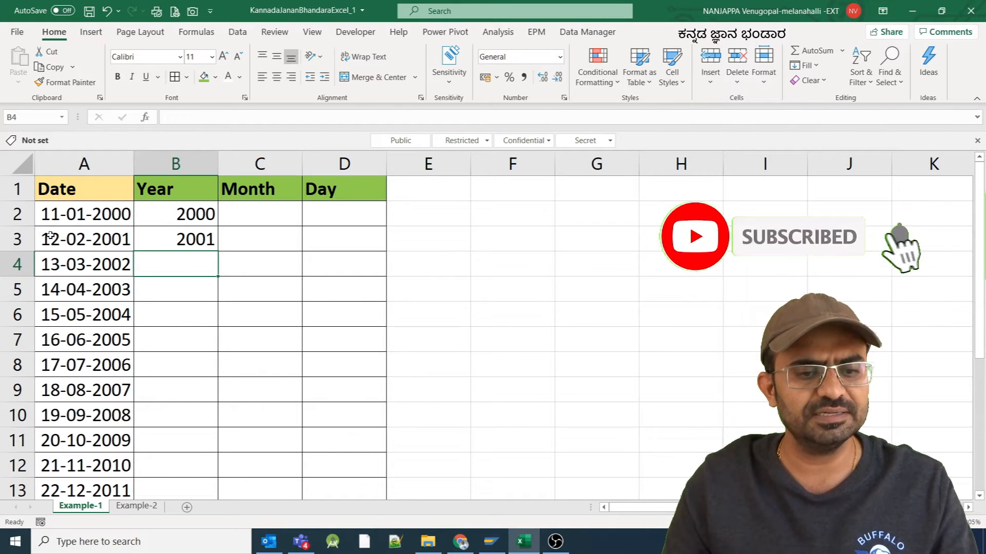
{"action": "left_click", "coordinate": [179, 239]}
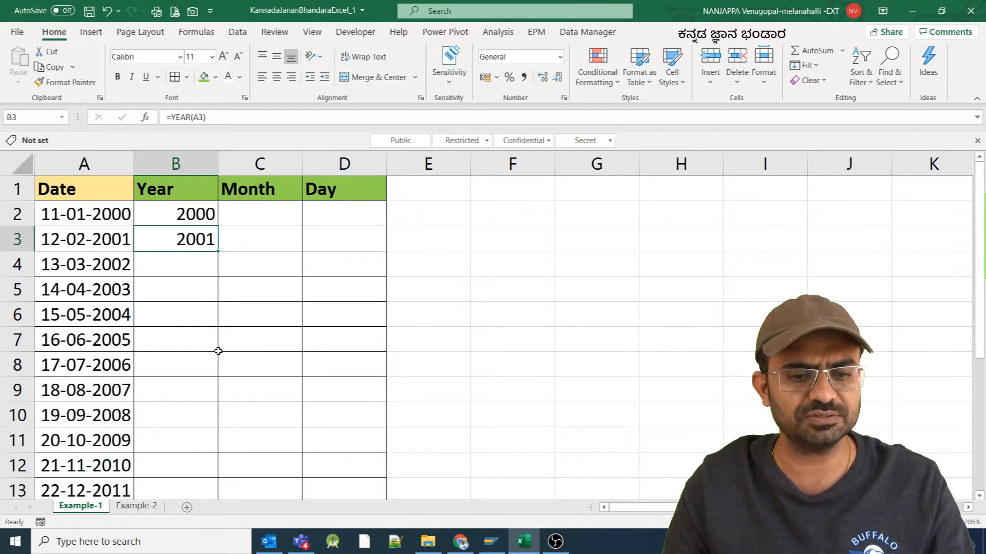
- Fill the YEAR formula from B3 down the Year column for the remaining dates, and check the formula in B4
{"action": "scroll", "coordinate": [643, 293], "scroll_direction": "up", "scroll_amount": 1}
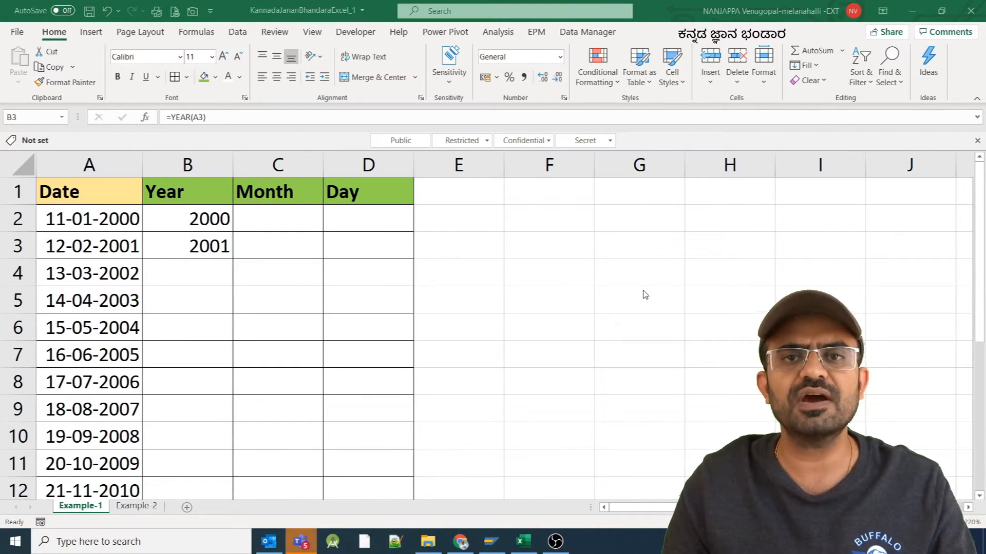
{"action": "left_click", "coordinate": [208, 256]}
{"action": "scroll", "coordinate": [209, 265], "scroll_direction": "up", "scroll_amount": 1}
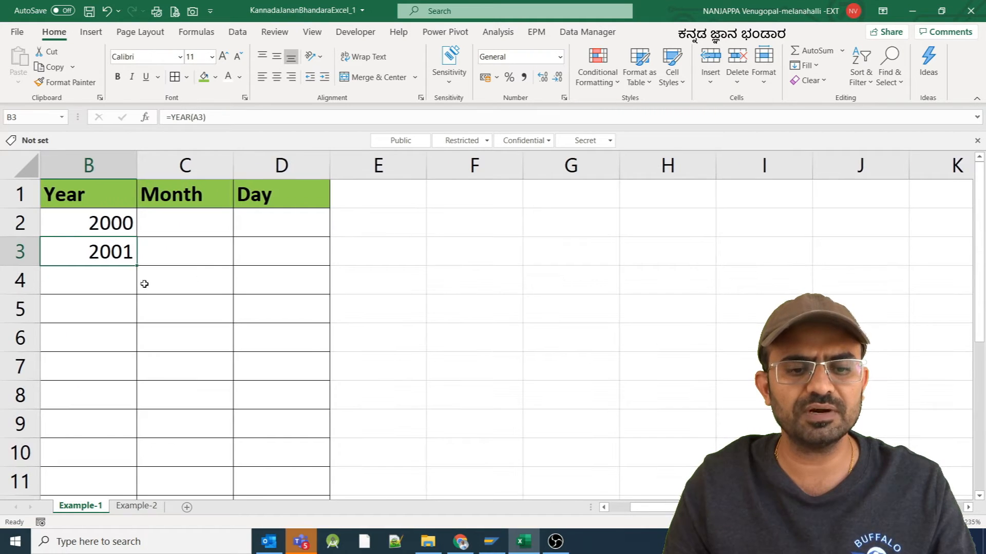
{"action": "left_click", "coordinate": [606, 507]}
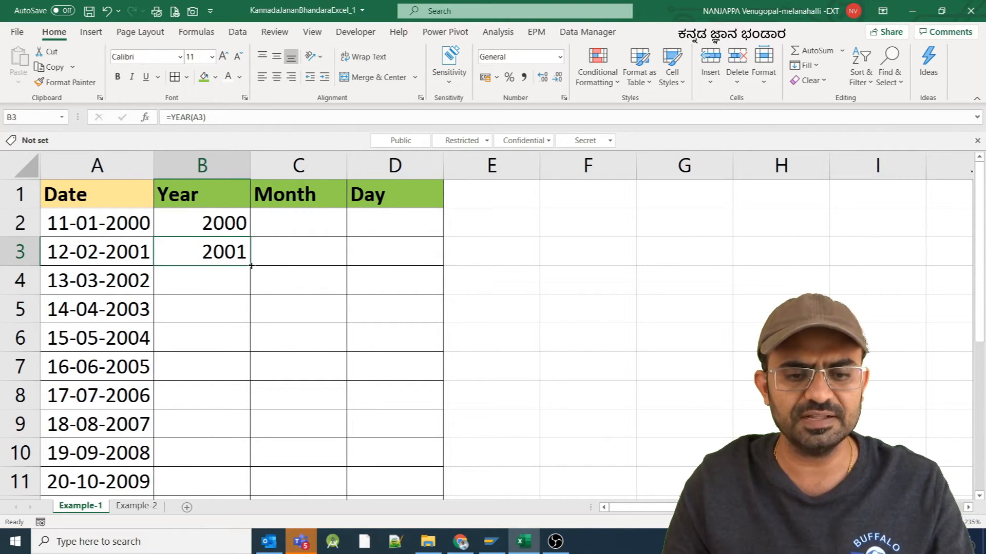
{"action": "left_click_drag", "start_coordinate": [251, 265], "coordinate": [239, 457]}
{"action": "scroll", "coordinate": [230, 368], "scroll_direction": "up", "scroll_amount": 1}
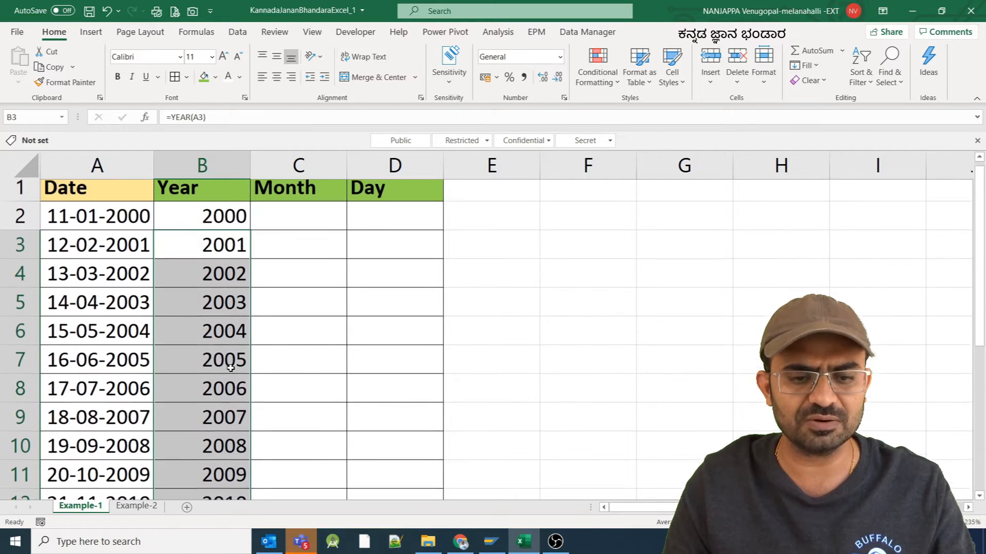
{"action": "left_click", "coordinate": [108, 280]}
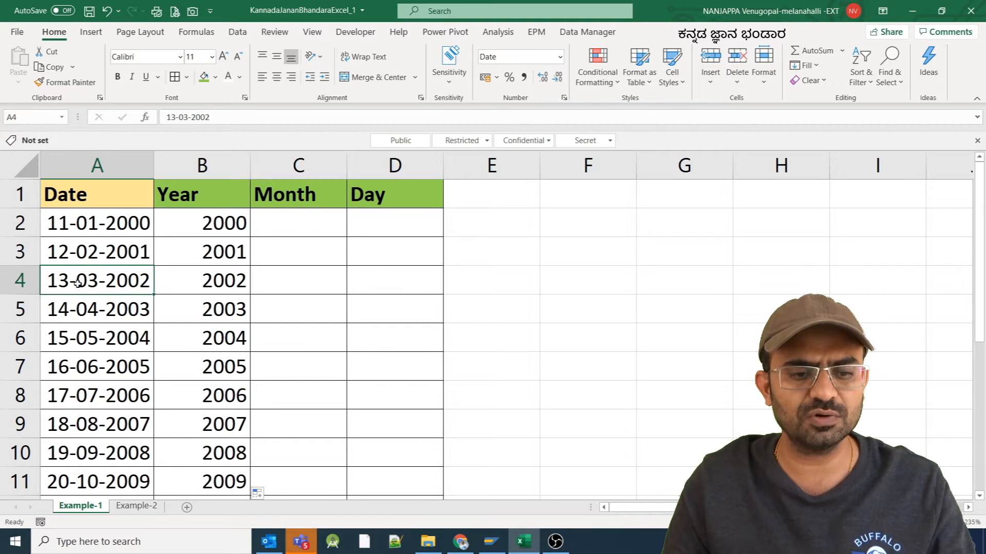
{"action": "left_click", "coordinate": [220, 284]}
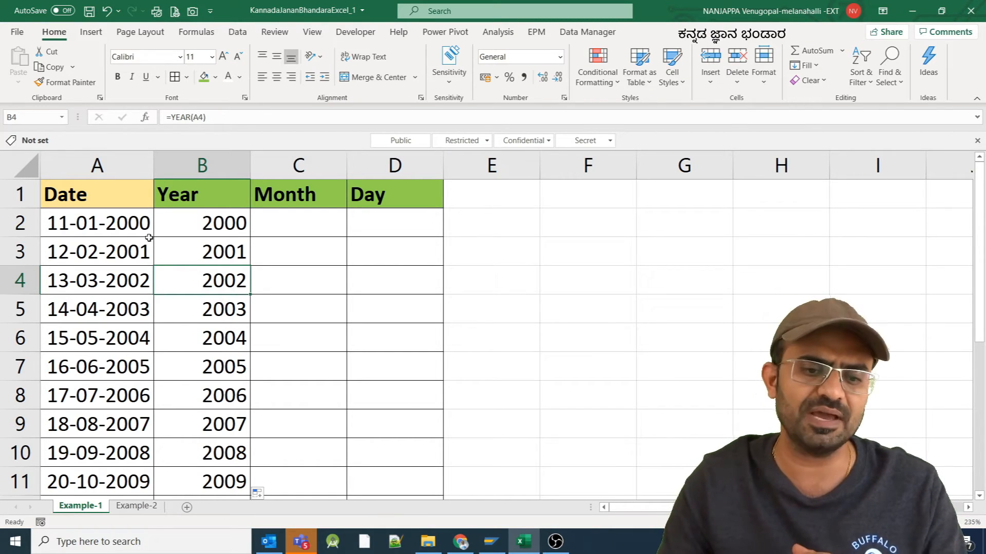
- Extract the month of the first date in C2 with the formula =MONTH(A2)
{"action": "left_click", "coordinate": [309, 228]}
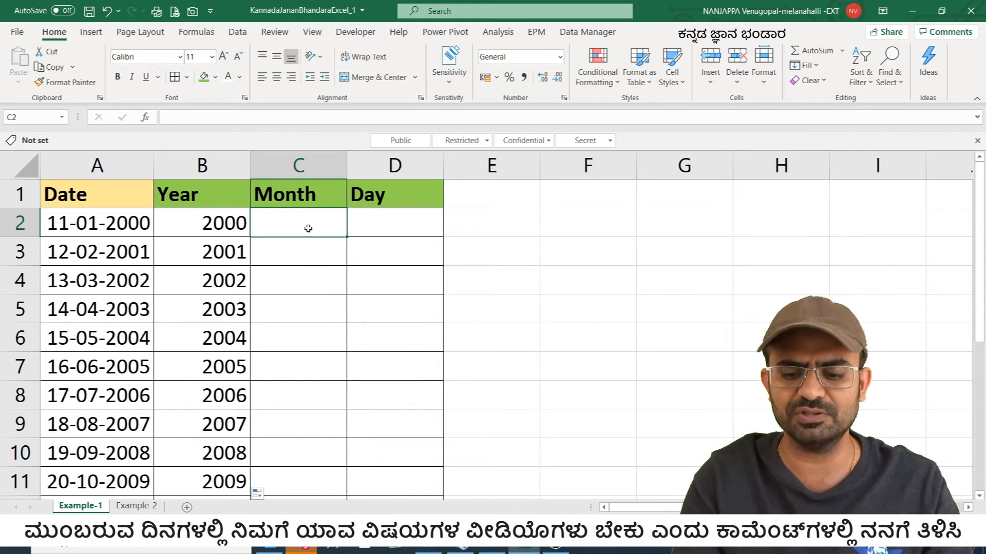
{"action": "type", "text": "=MONTH"}
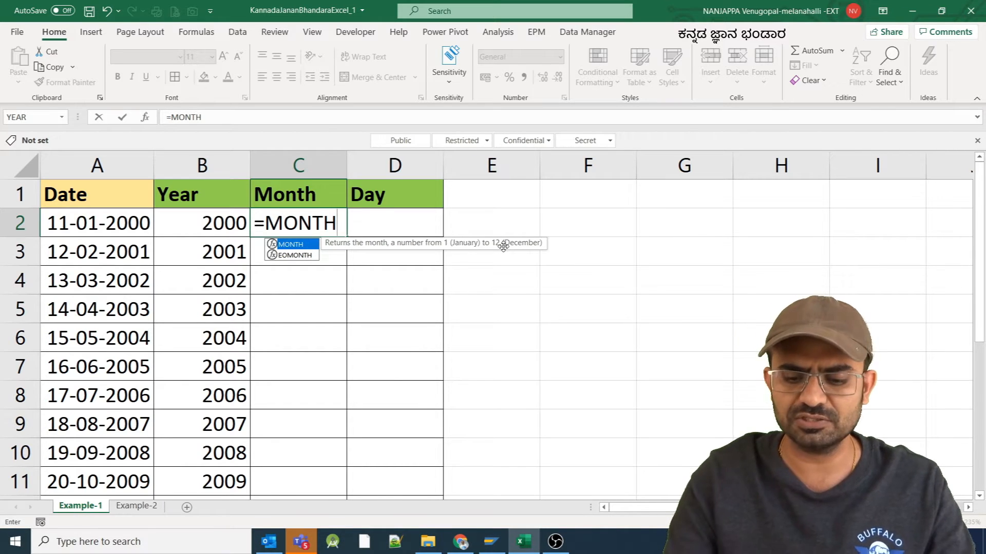
{"action": "type", "text": "("}
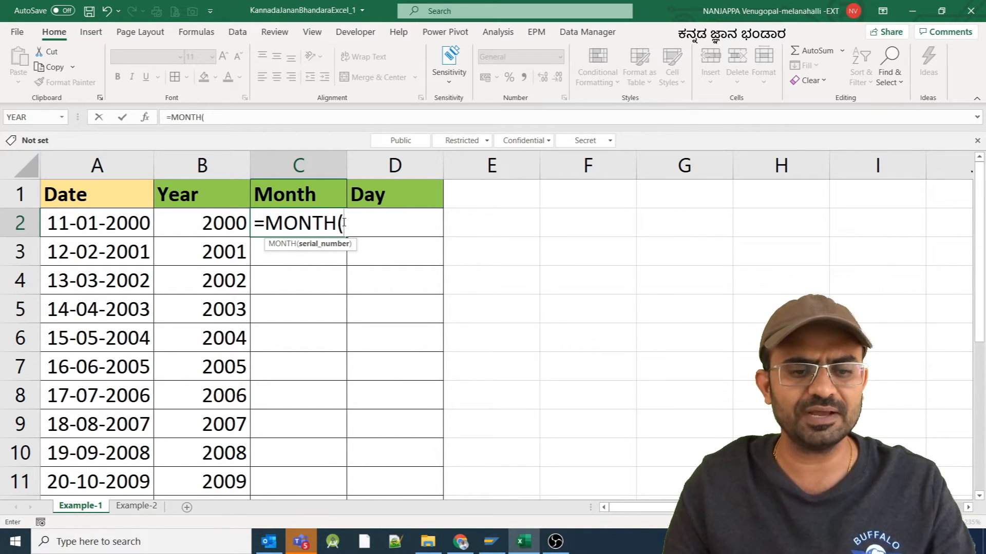
{"action": "left_click", "coordinate": [115, 224]}
{"action": "type", "text": ")"}
{"action": "key", "text": "Return"}
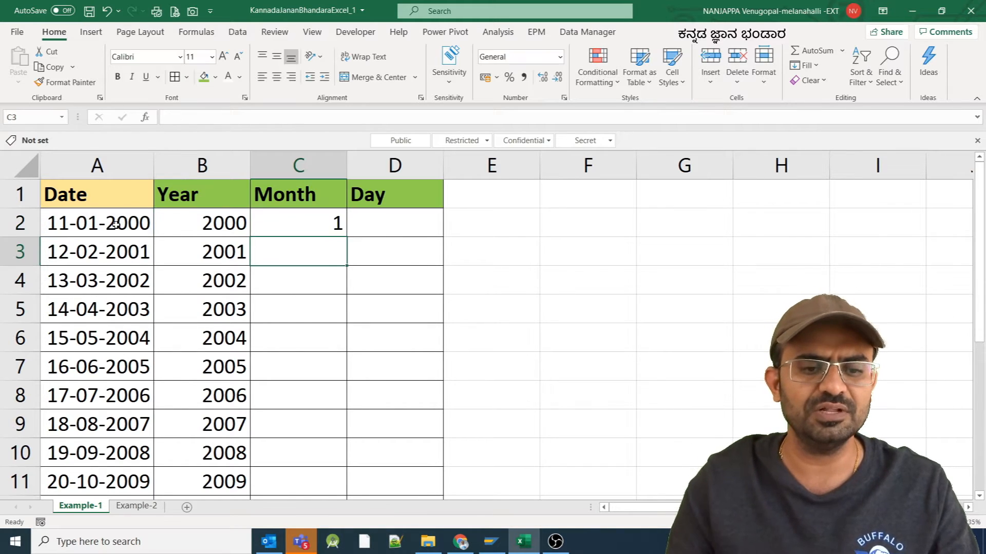
{"action": "left_click", "coordinate": [101, 223]}
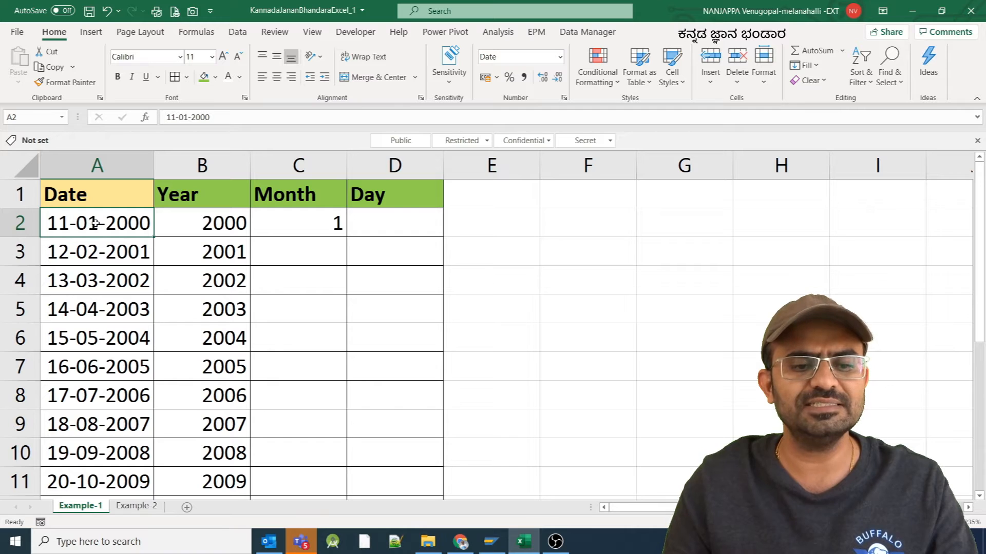
{"action": "left_click", "coordinate": [323, 226]}
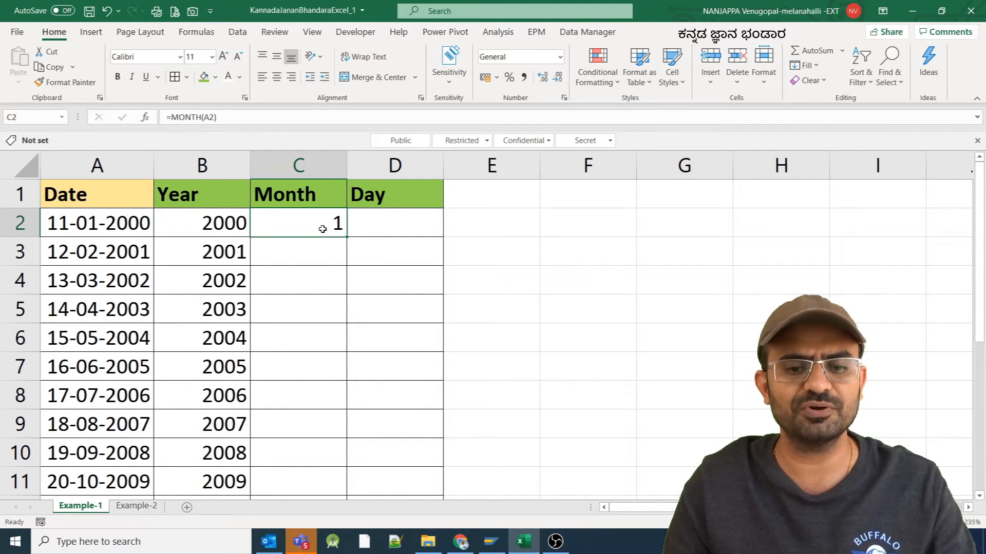
- Extract the month of the second date in C3 with =MONTH(A3), and reopen that cell to inspect the formula
{"action": "left_click", "coordinate": [330, 255]}
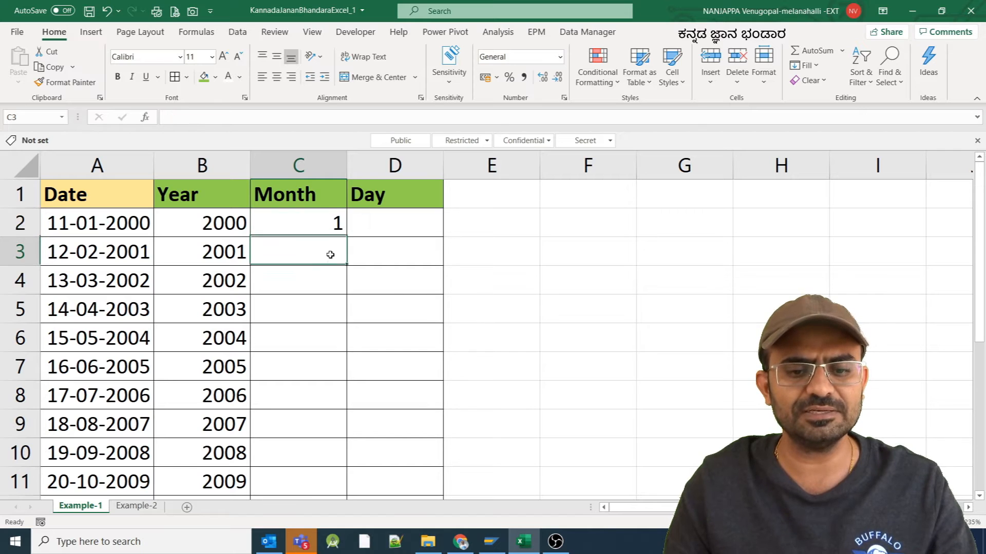
{"action": "type", "text": "=MONTH("}
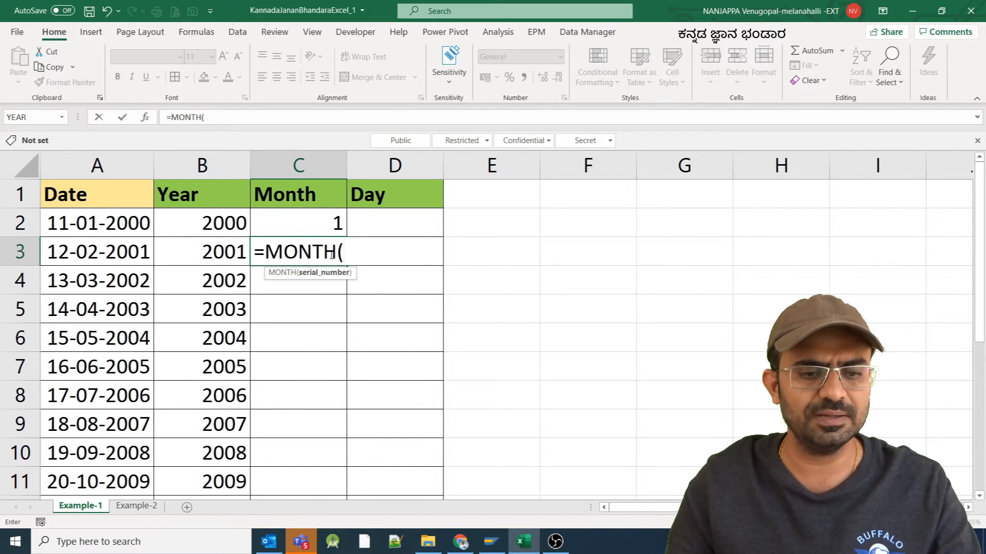
{"action": "left_click", "coordinate": [88, 250]}
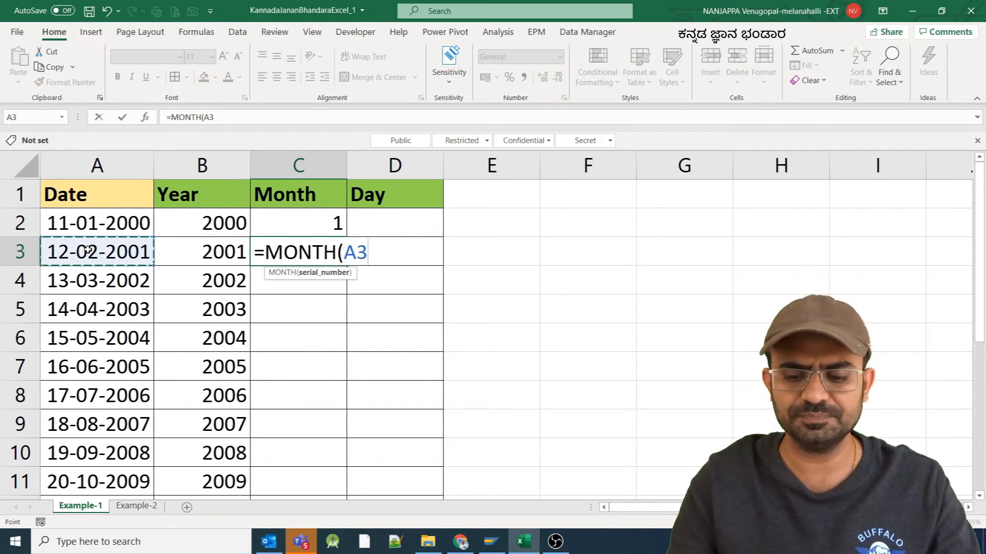
{"action": "type", "text": ")"}
{"action": "key", "text": "Return"}
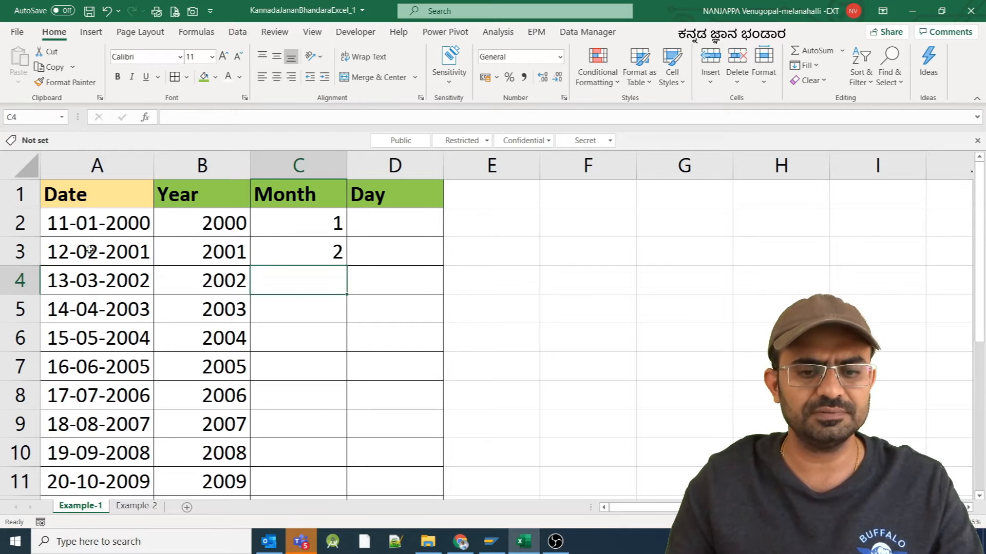
{"action": "double_click", "coordinate": [319, 251]}
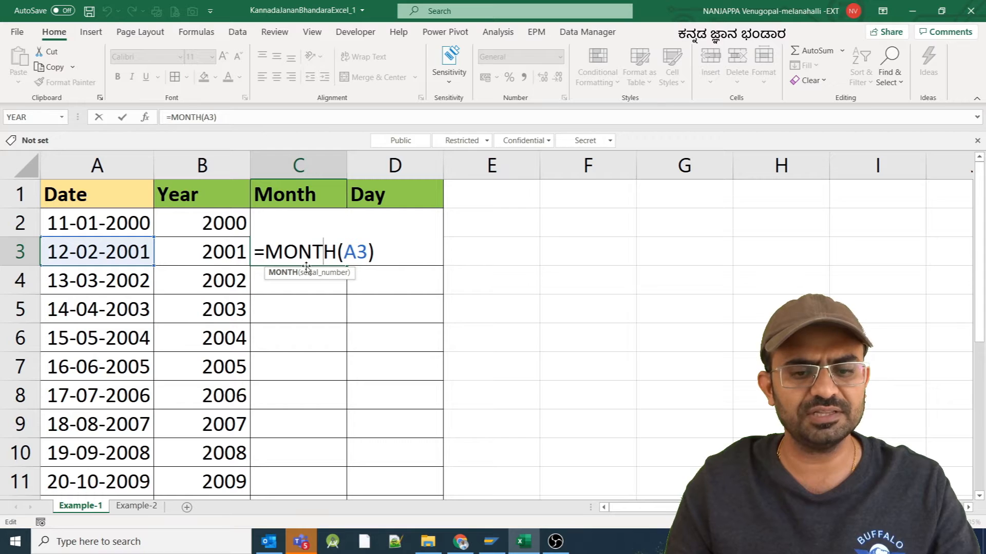
- Fill the MONTH formula from C3 down to C13, and check the month against the date in A5
{"action": "key", "text": "Escape"}
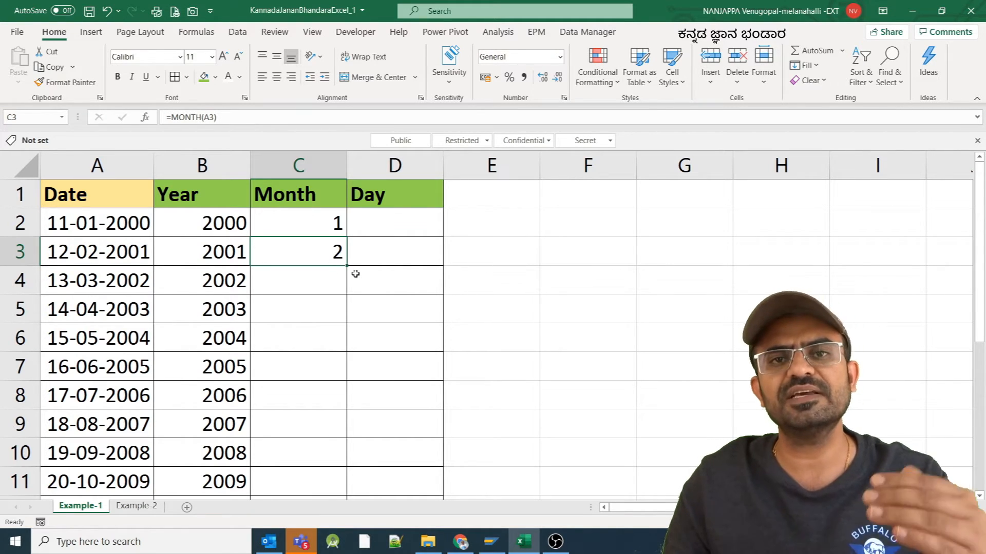
{"action": "left_click_drag", "start_coordinate": [348, 266], "coordinate": [341, 464]}
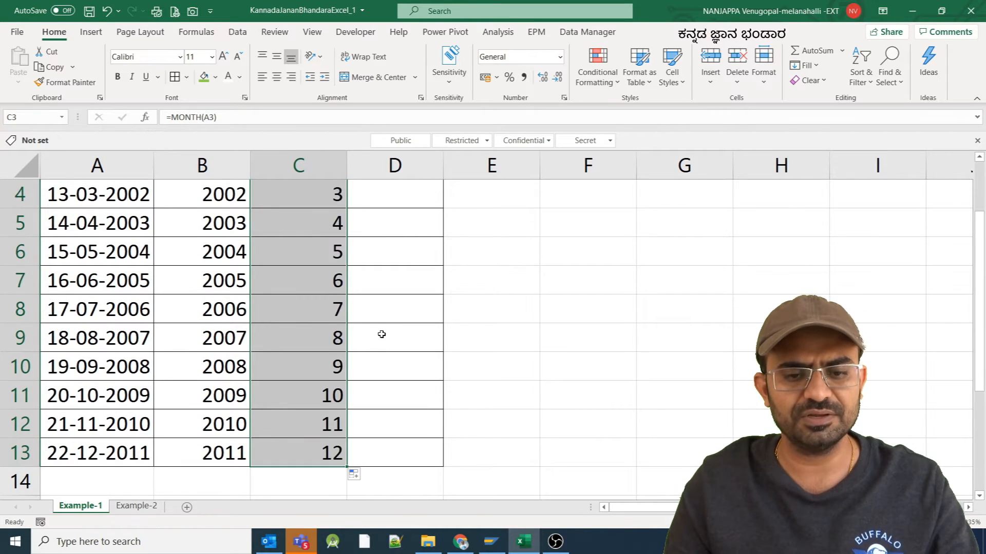
{"action": "scroll", "coordinate": [372, 331], "scroll_direction": "up", "scroll_amount": 1}
{"action": "left_click", "coordinate": [73, 309]}
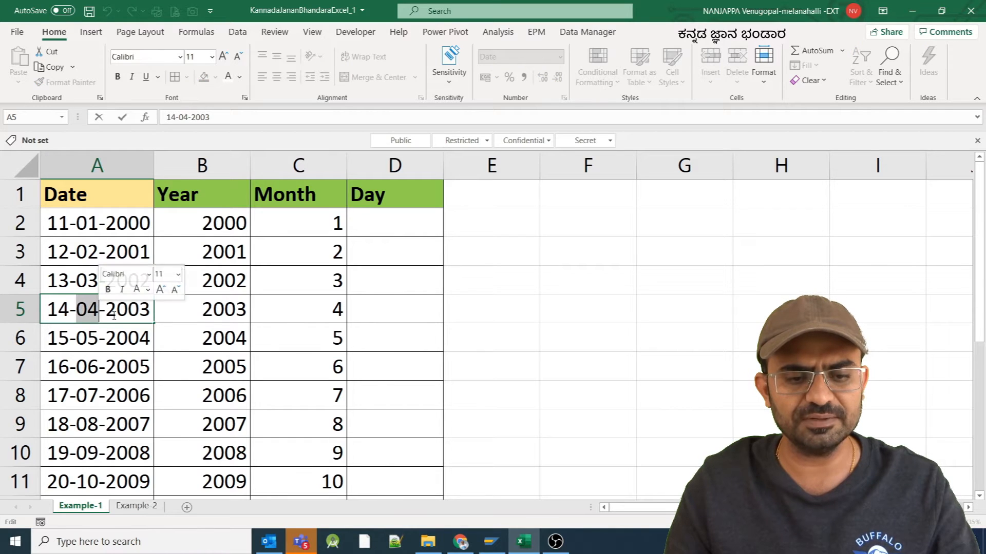
{"action": "left_click", "coordinate": [341, 298]}
- Extract the day of the first date in D2 with the formula =DAY(A2), and inspect that cell's formula
{"action": "left_click", "coordinate": [386, 222]}
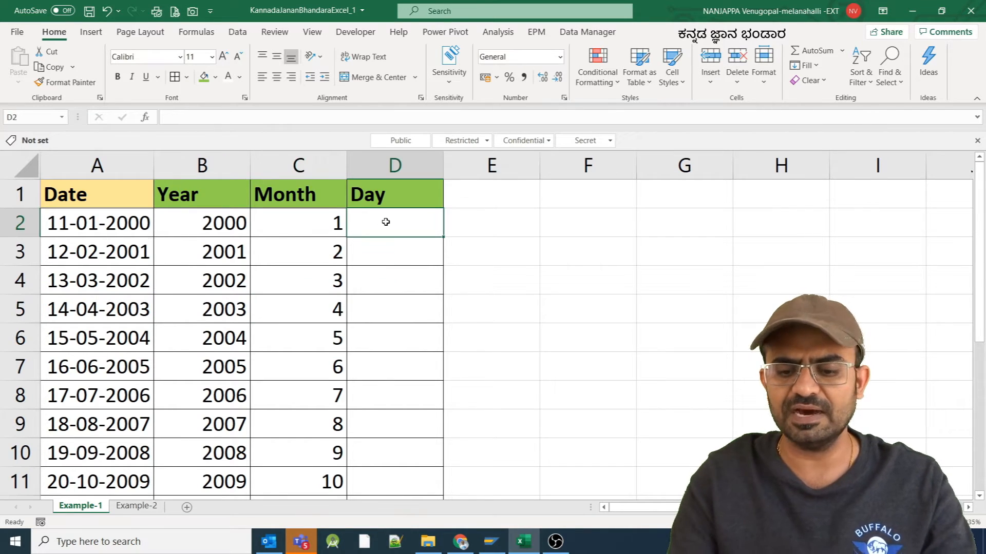
{"action": "type", "text": "=DAY("}
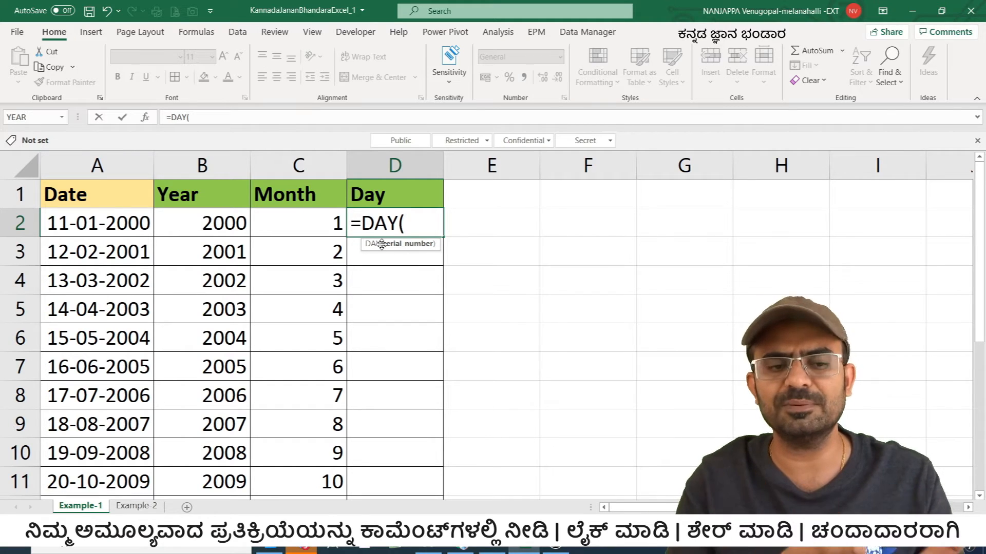
{"action": "left_click", "coordinate": [137, 224]}
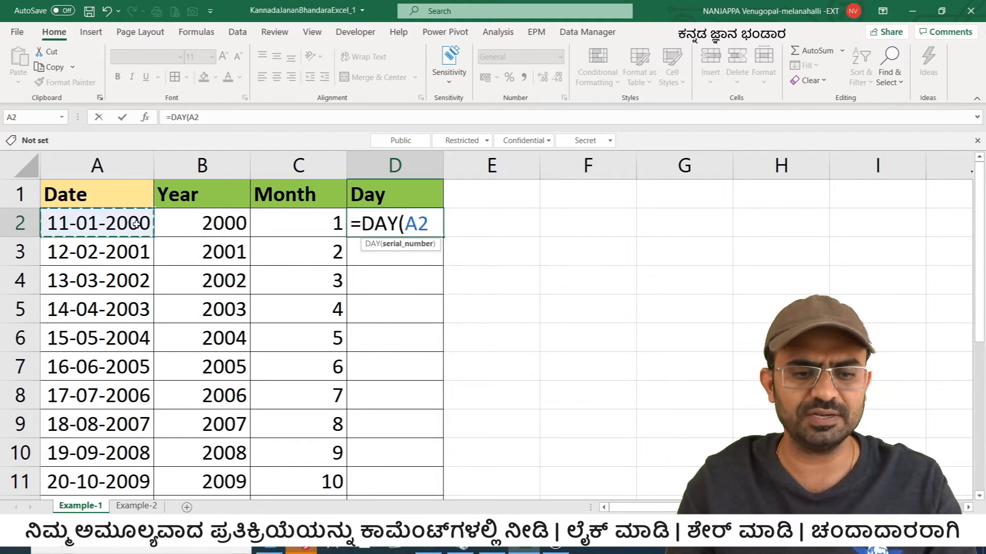
{"action": "type", "text": ")"}
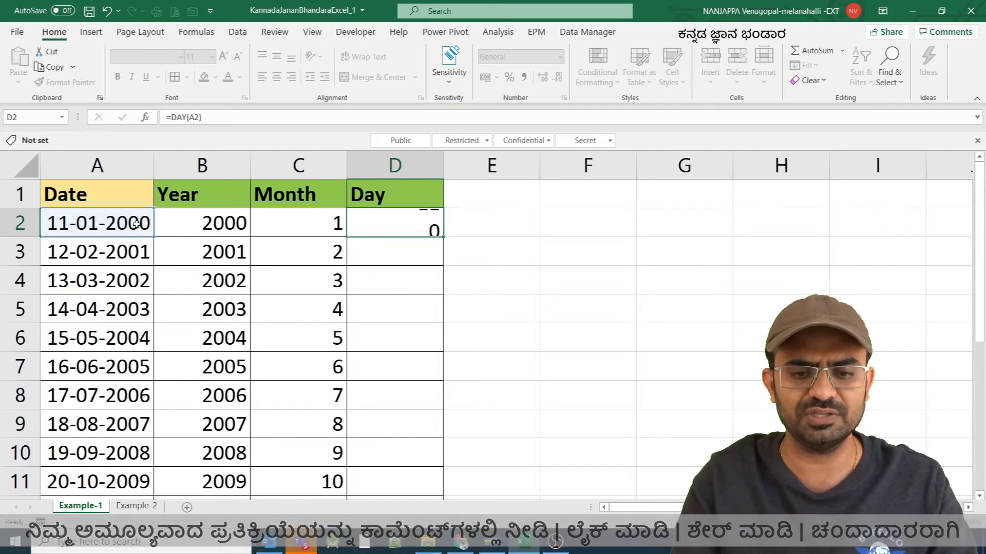
{"action": "key", "text": "Return"}
{"action": "left_click", "coordinate": [392, 222]}
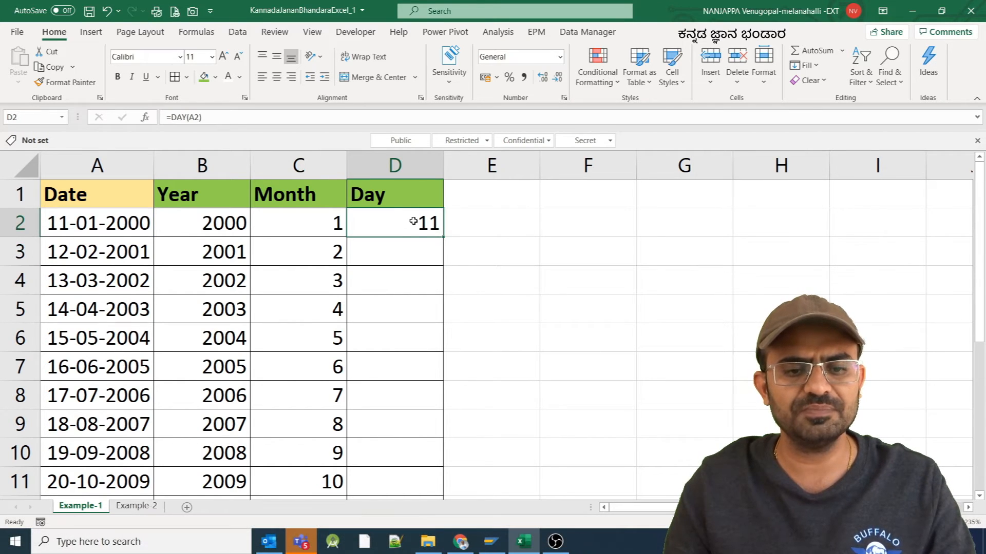
{"action": "double_click", "coordinate": [409, 222]}
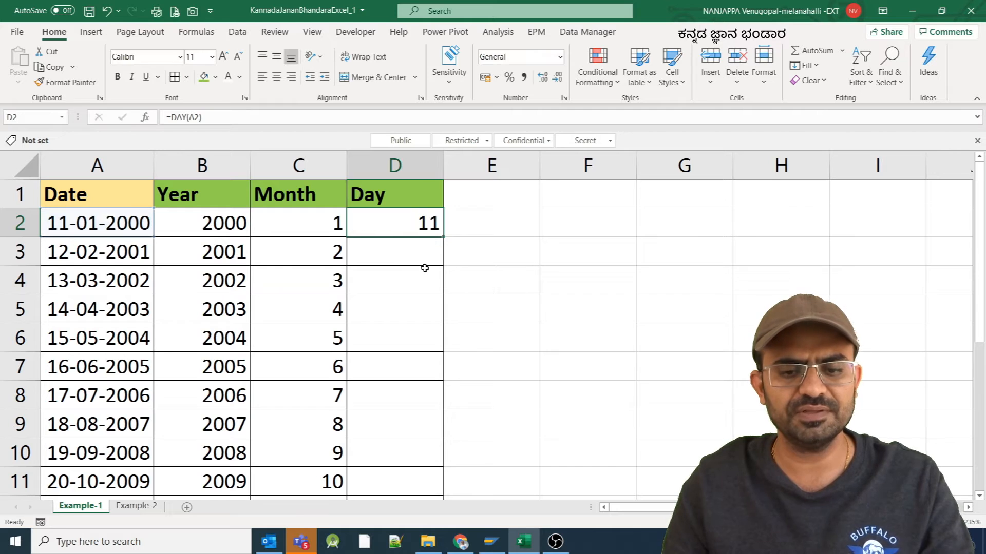
- Fill the DAY formula from D2 down the Day column for the remaining dates, and compare D2:D4 with their dates
{"action": "left_click_drag", "start_coordinate": [442, 236], "coordinate": [437, 464]}
{"action": "scroll", "coordinate": [236, 268], "scroll_direction": "up", "scroll_amount": 2}
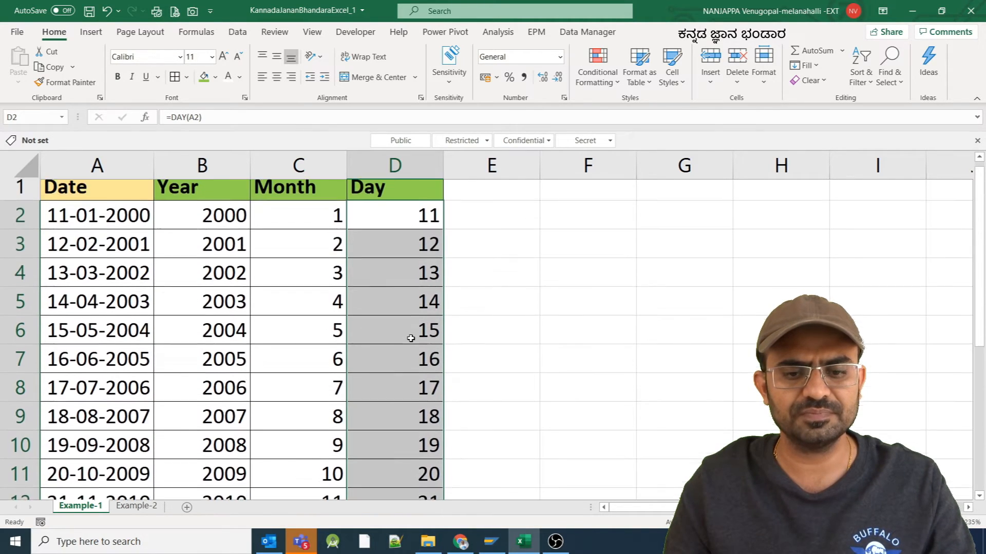
{"action": "left_click", "coordinate": [107, 228]}
{"action": "left_click", "coordinate": [385, 232]}
{"action": "left_click", "coordinate": [139, 252]}
{"action": "left_click", "coordinate": [390, 259]}
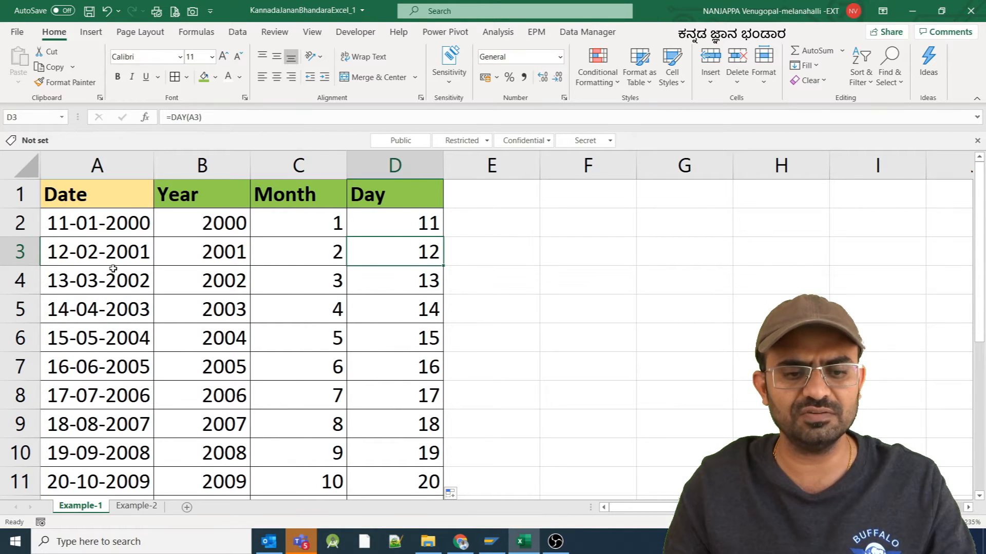
{"action": "left_click", "coordinate": [76, 280]}
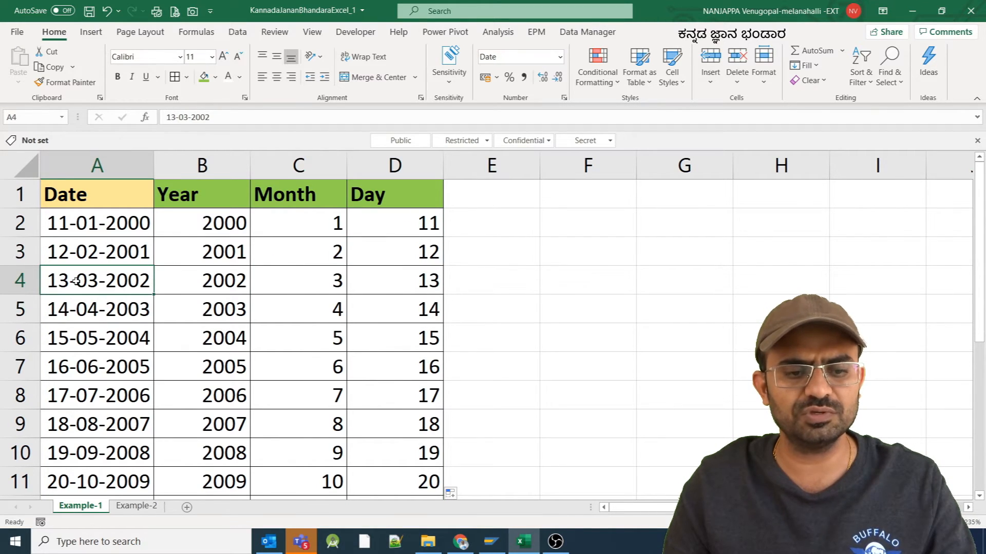
{"action": "left_click", "coordinate": [430, 283]}
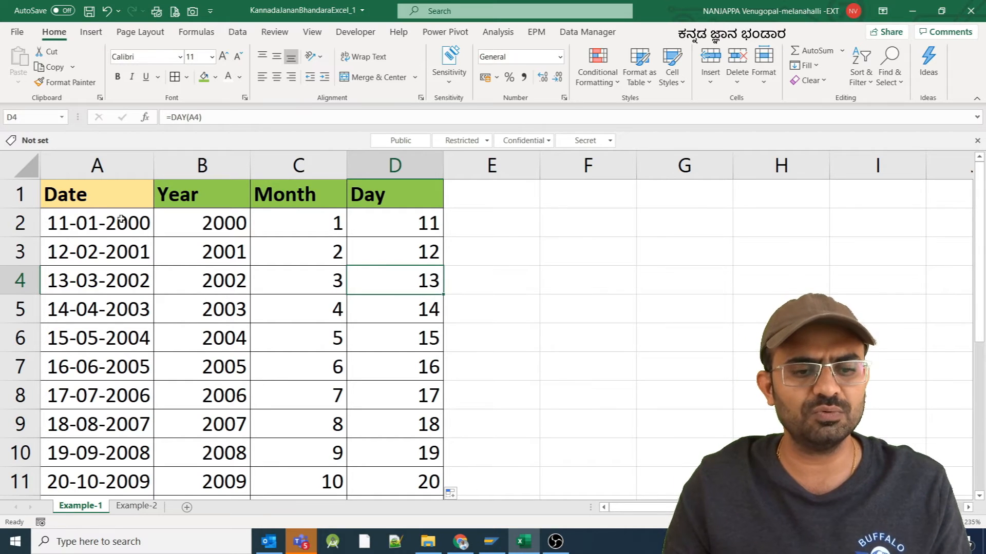
- Review the Date and Year columns and the YEAR, MONTH and DAY formulas in row 2
{"action": "left_click_drag", "start_coordinate": [103, 192], "coordinate": [82, 485]}
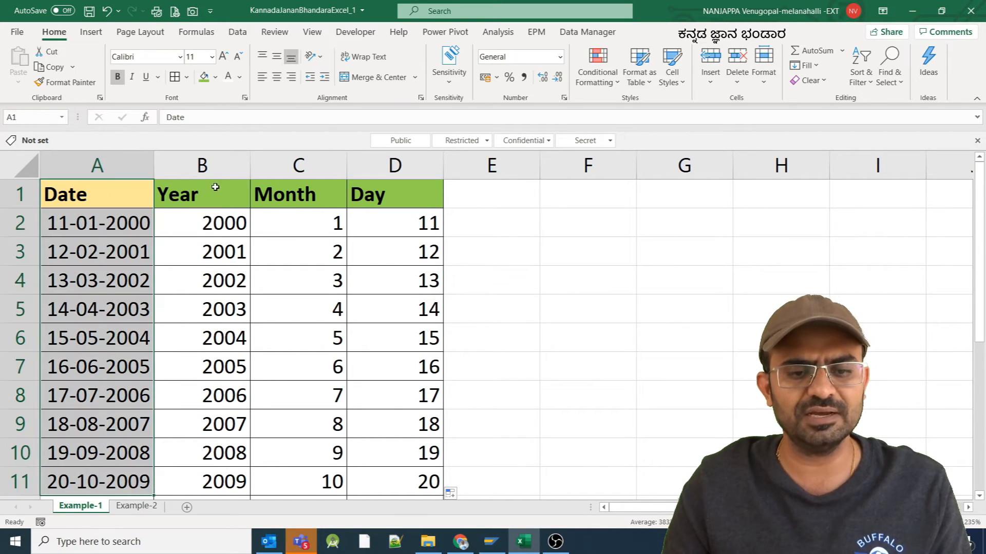
{"action": "left_click_drag", "start_coordinate": [214, 187], "coordinate": [211, 406]}
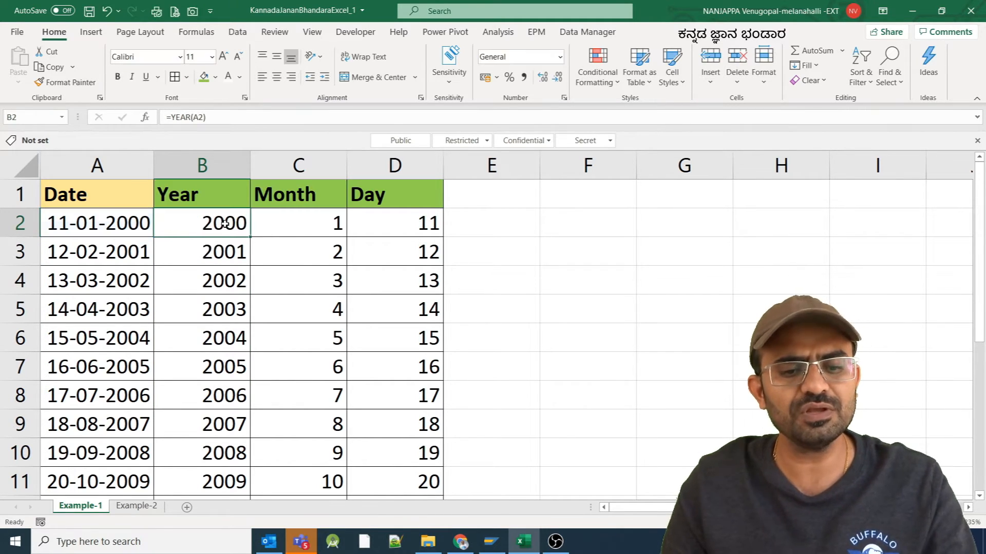
{"action": "left_click", "coordinate": [304, 226]}
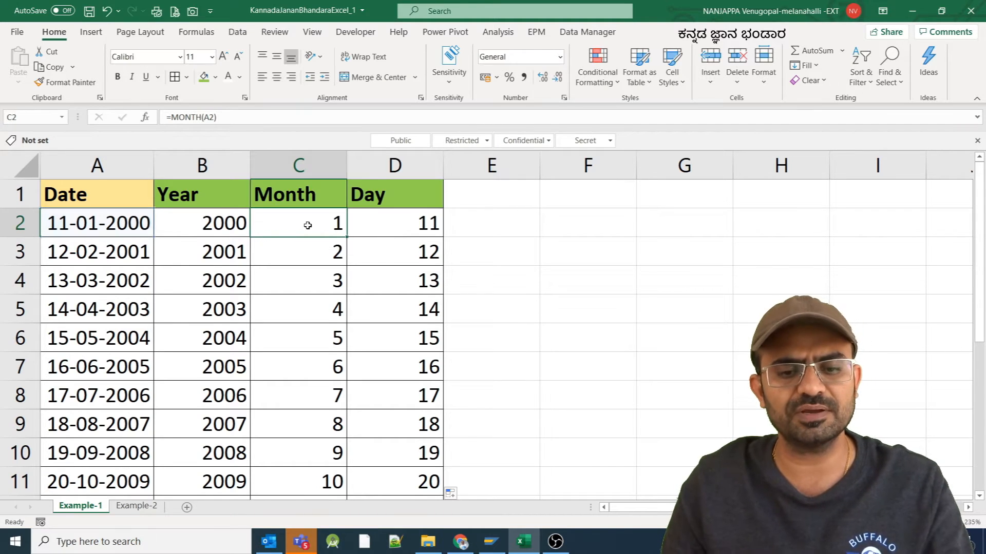
{"action": "double_click", "coordinate": [422, 226]}
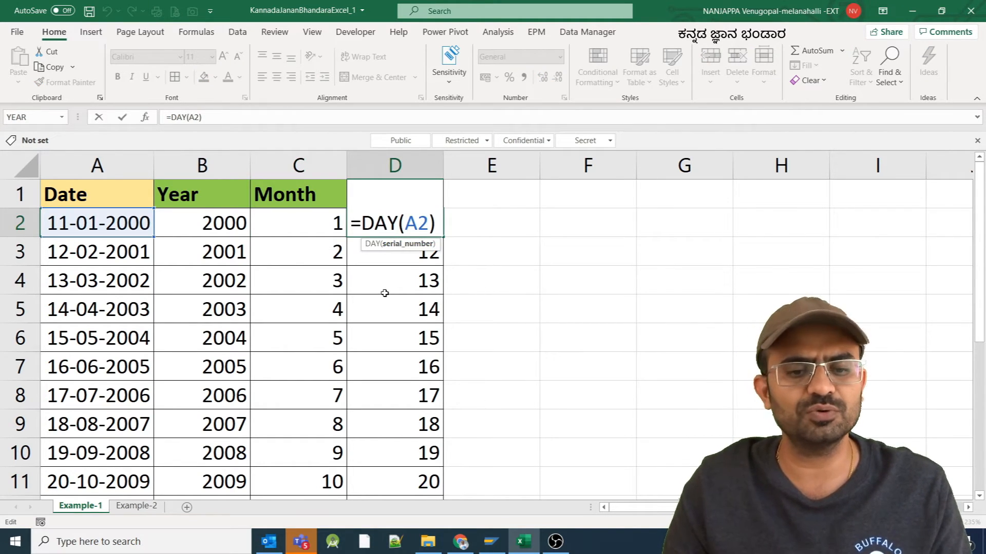
{"action": "key", "text": "Escape"}
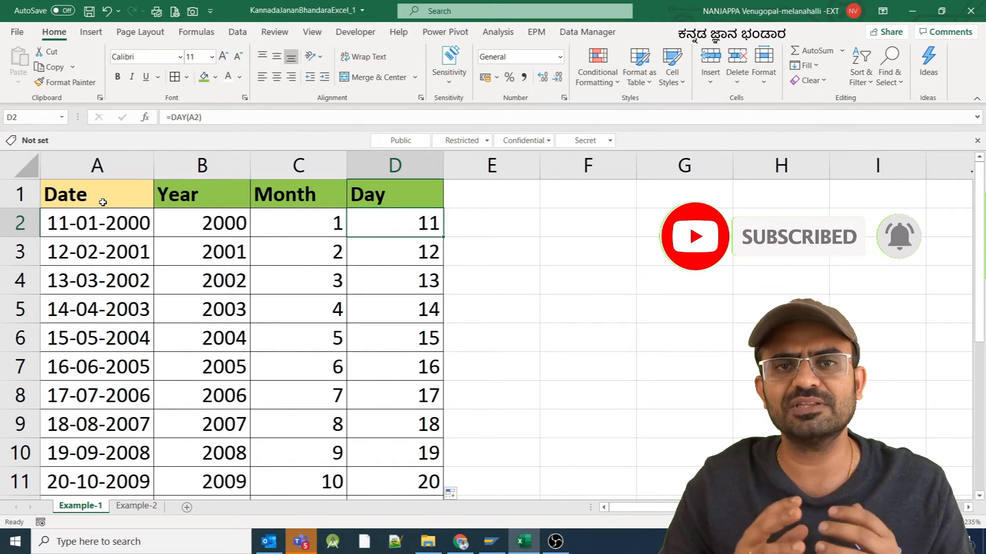
- Switch to the Example-2 sheet and look over its separate Year, Month and Day values
{"action": "left_click", "coordinate": [136, 507]}
{"action": "left_click", "coordinate": [84, 214]}
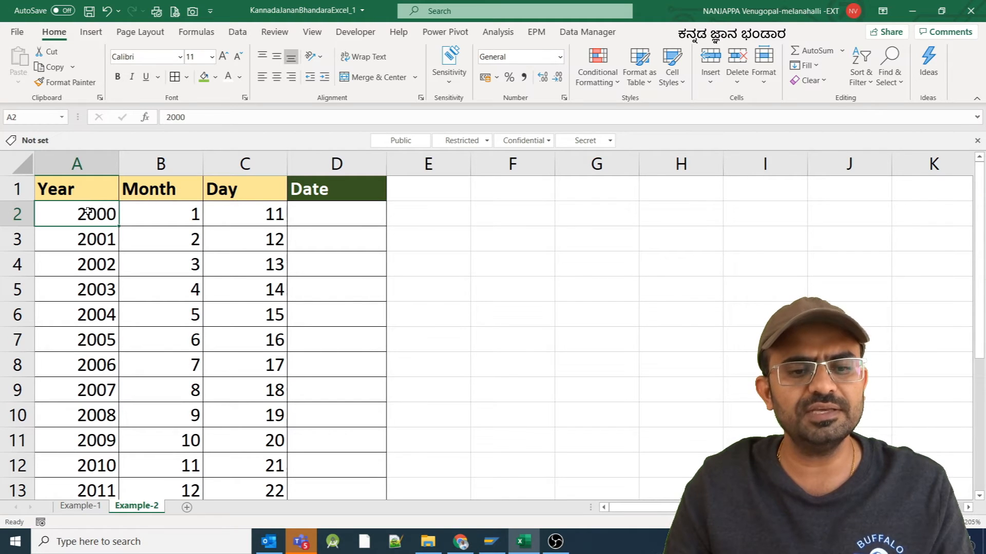
{"action": "left_click", "coordinate": [161, 211]}
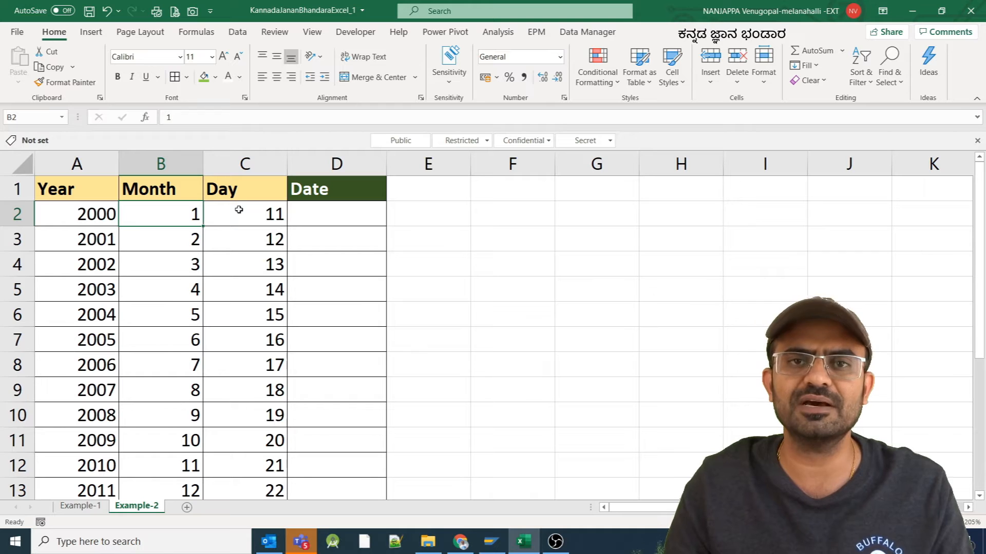
{"action": "left_click_drag", "start_coordinate": [88, 211], "coordinate": [237, 368]}
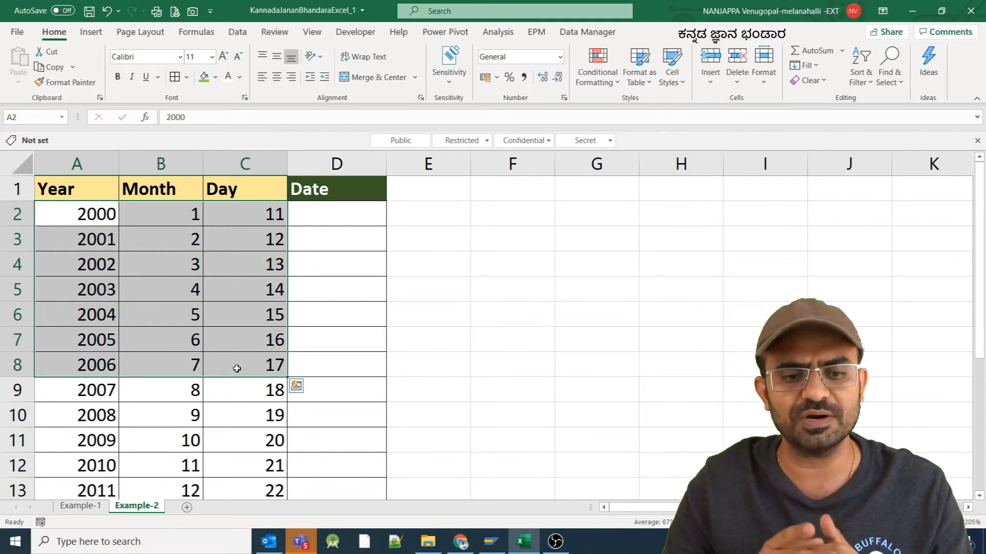
- Examine the year, month and day cells A2, B2 and C2 that supply the date in D2
{"action": "left_click", "coordinate": [323, 222]}
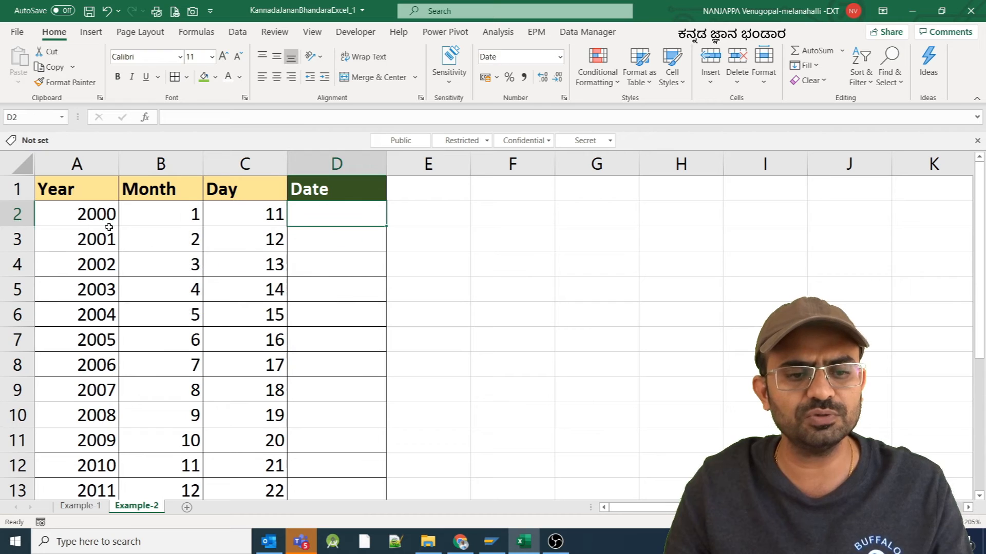
{"action": "left_click", "coordinate": [76, 219]}
{"action": "left_click", "coordinate": [161, 212]}
{"action": "left_click", "coordinate": [253, 213]}
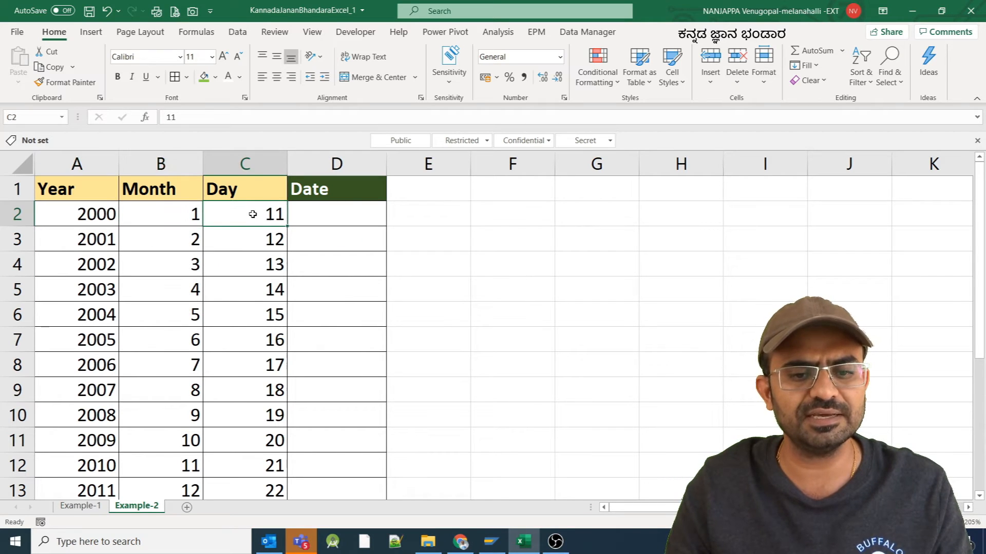
{"action": "left_click", "coordinate": [337, 213]}
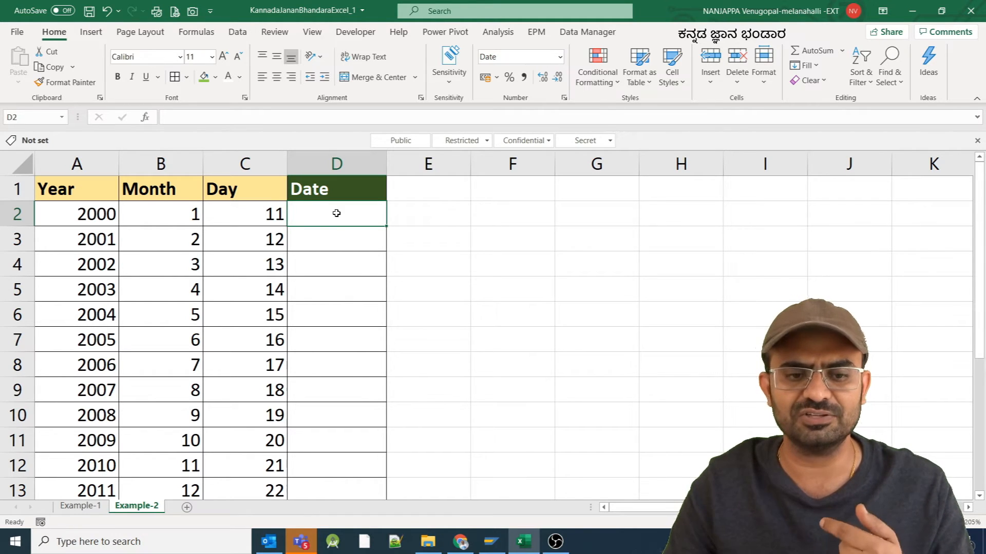
{"action": "left_click", "coordinate": [93, 214]}
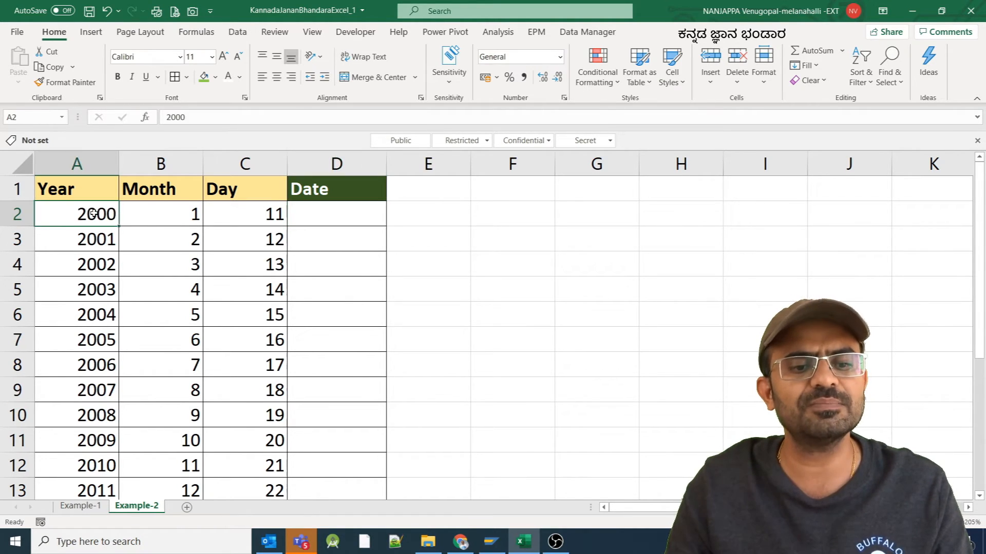
{"action": "left_click", "coordinate": [176, 213]}
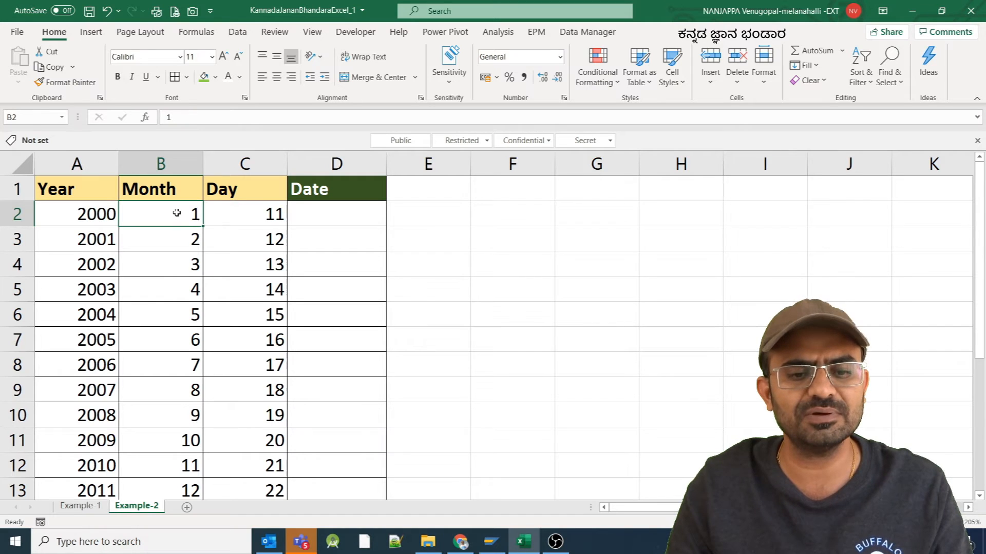
{"action": "left_click", "coordinate": [242, 215]}
- Combine the first row's year, month and day in D2 with the formula =DATE(A2,B2,C2), and check the resulting cell
{"action": "left_click", "coordinate": [315, 213]}
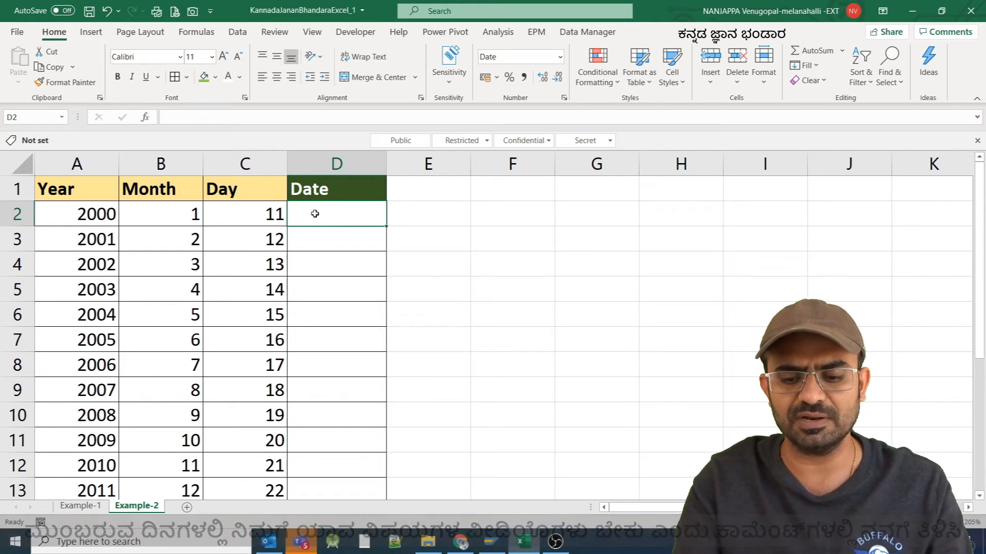
{"action": "type", "text": "=DATE"}
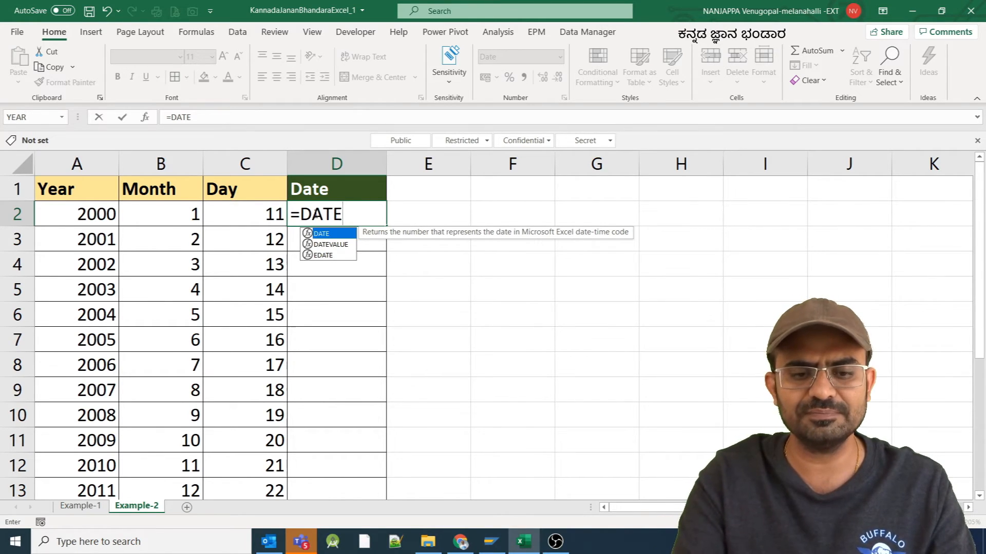
{"action": "type", "text": "("}
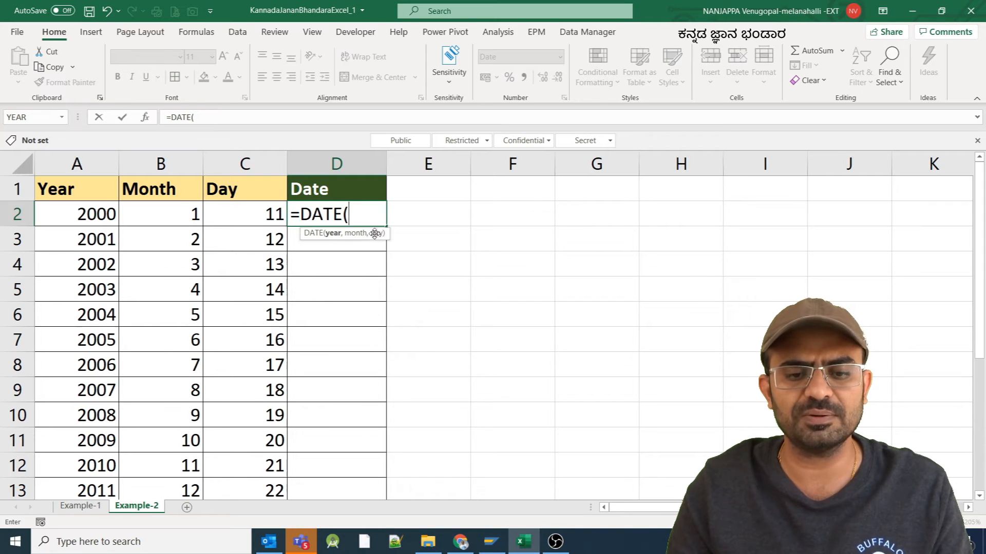
{"action": "left_click", "coordinate": [75, 214]}
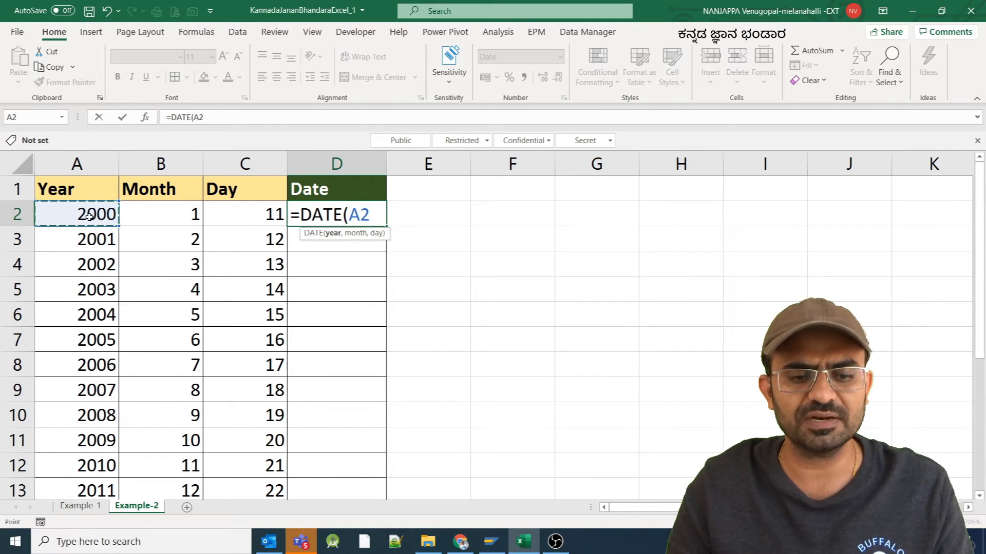
{"action": "type", "text": ","}
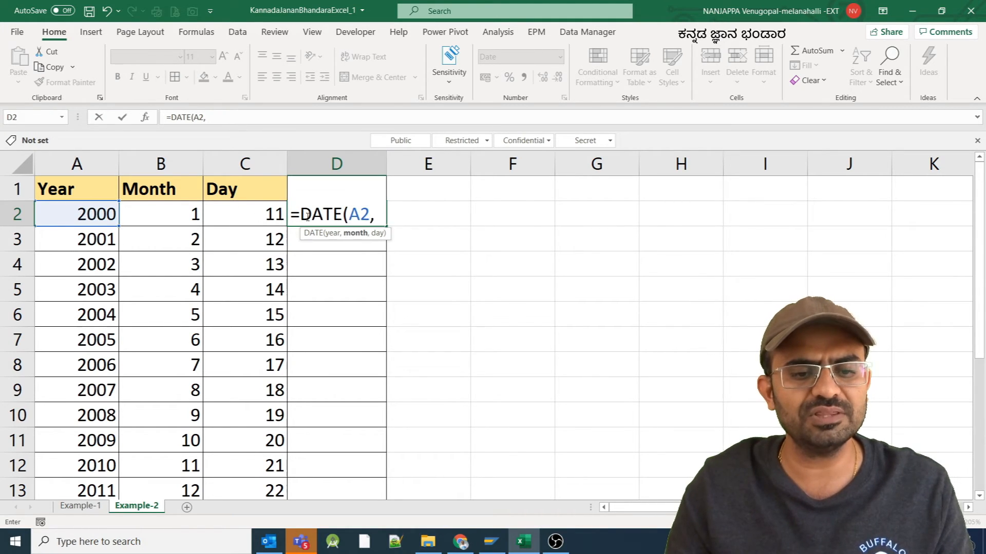
{"action": "left_click", "coordinate": [157, 216]}
{"action": "type", "text": ","}
{"action": "left_click", "coordinate": [260, 218]}
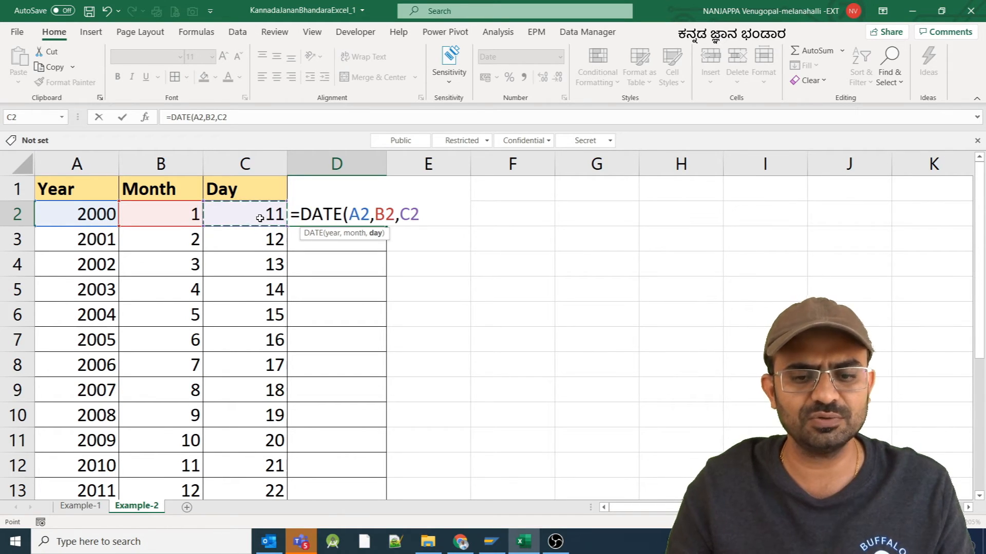
{"action": "type", "text": ")"}
{"action": "key", "text": "Return"}
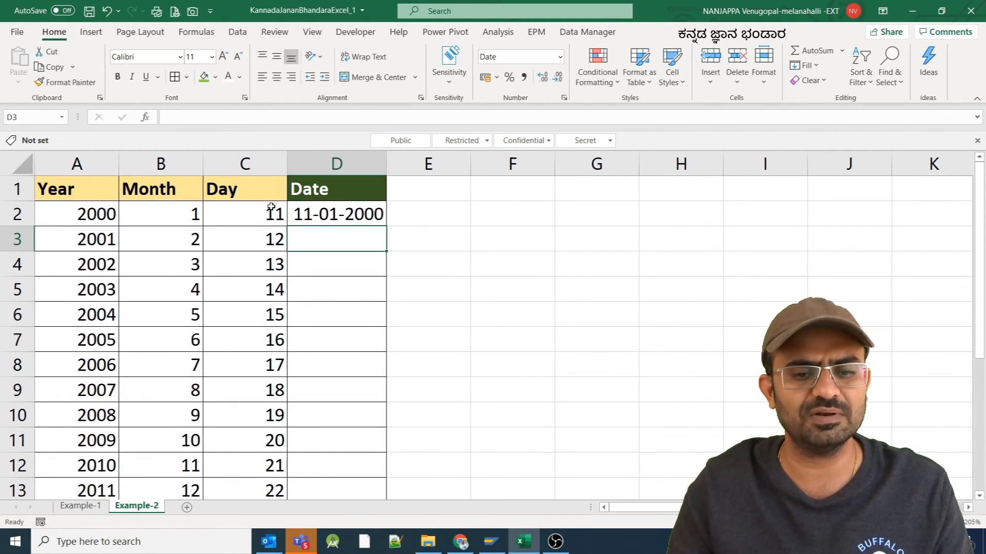
{"action": "scroll", "coordinate": [327, 240], "scroll_direction": "up", "scroll_amount": 1}
{"action": "scroll", "coordinate": [330, 245], "scroll_direction": "up", "scroll_amount": 1}
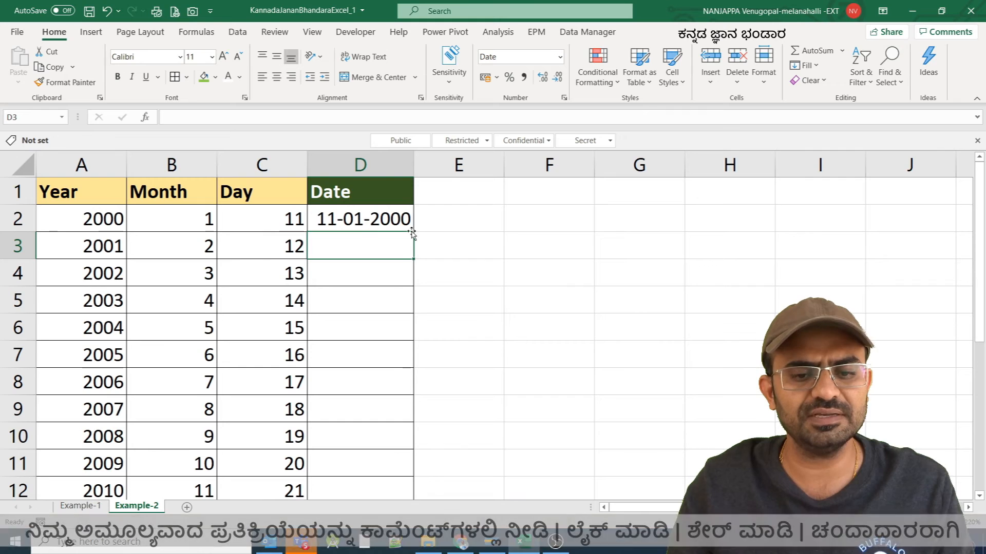
{"action": "left_click", "coordinate": [368, 218]}
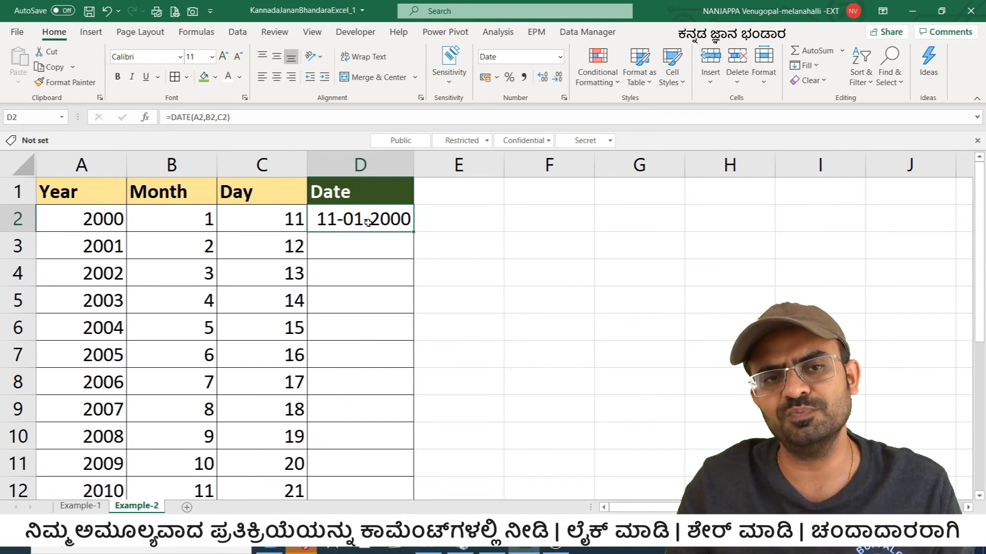
- Combine the second record's year, month and day into a date in D3 with the formula =DATE(A3,B3,C3)
{"action": "left_click", "coordinate": [354, 249]}
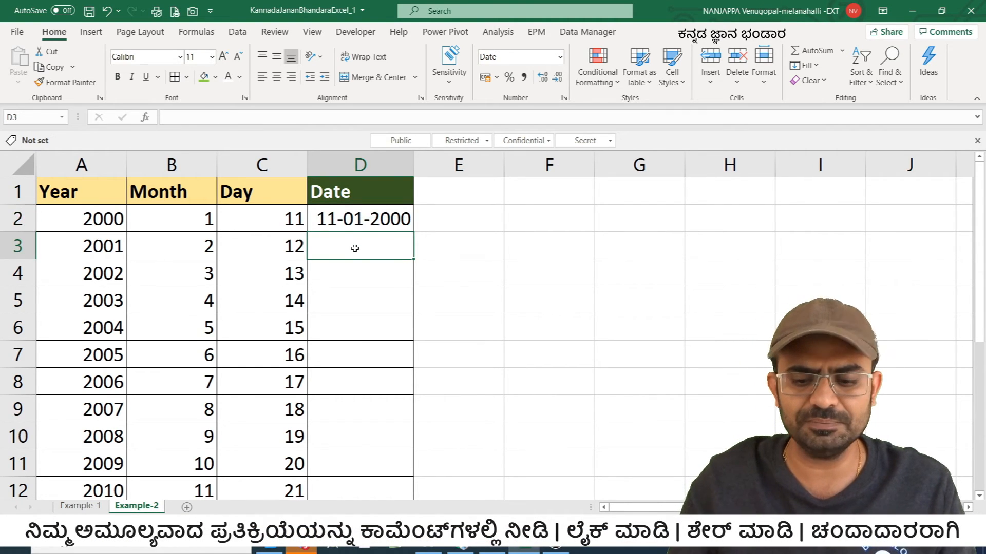
{"action": "type", "text": "="}
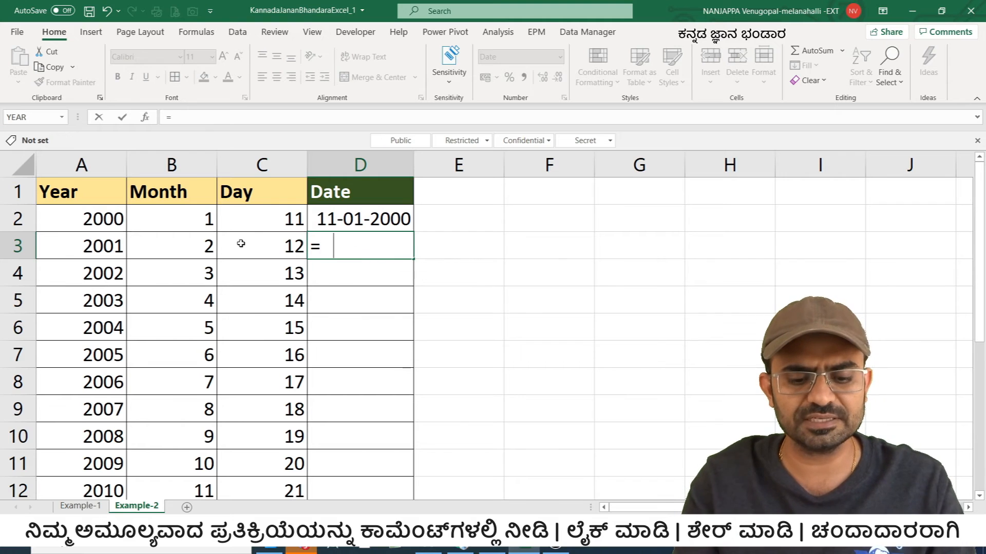
{"action": "type", "text": "DATE("}
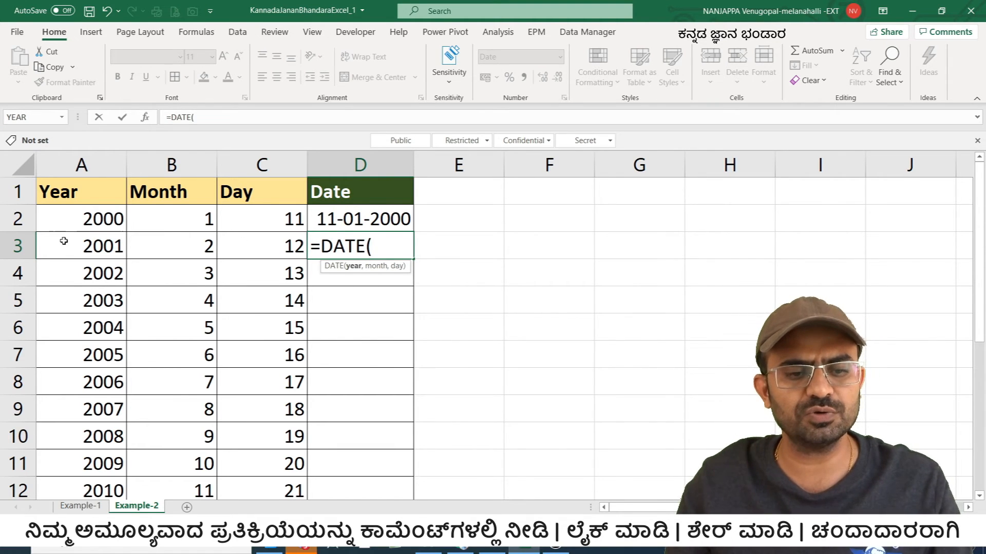
{"action": "left_click", "coordinate": [89, 246]}
{"action": "type", "text": ","}
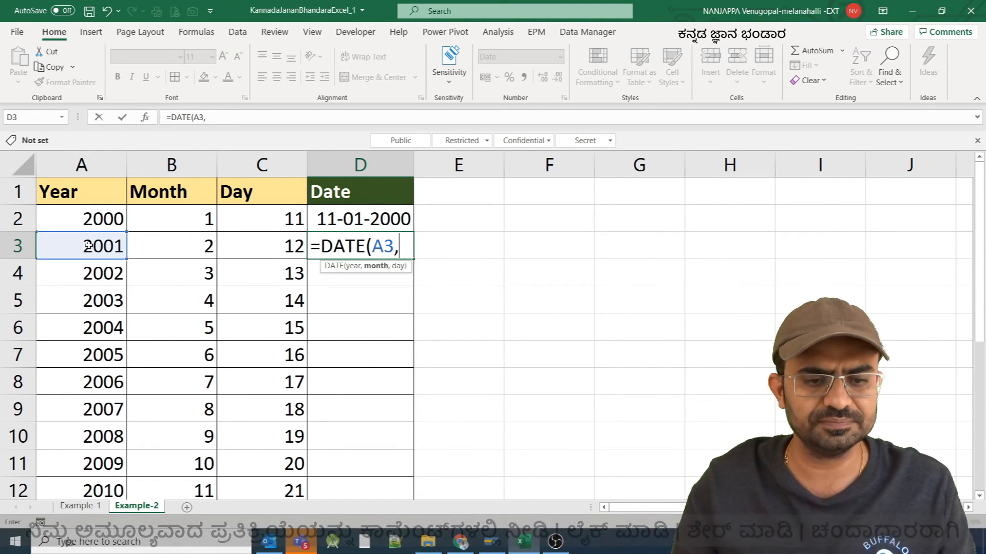
{"action": "left_click", "coordinate": [158, 242]}
{"action": "type", "text": ","}
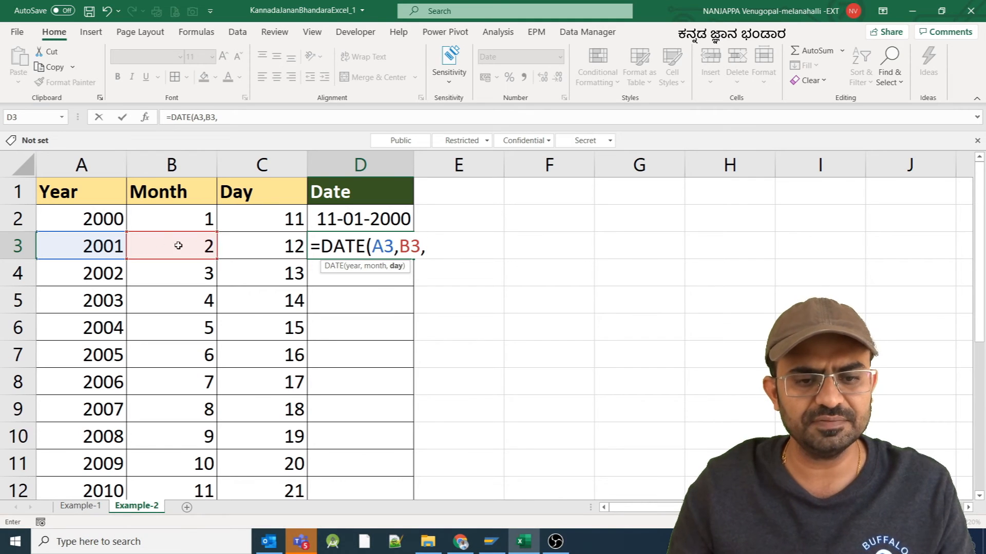
{"action": "left_click", "coordinate": [257, 246]}
{"action": "type", "text": ")"}
{"action": "key", "text": "Return"}
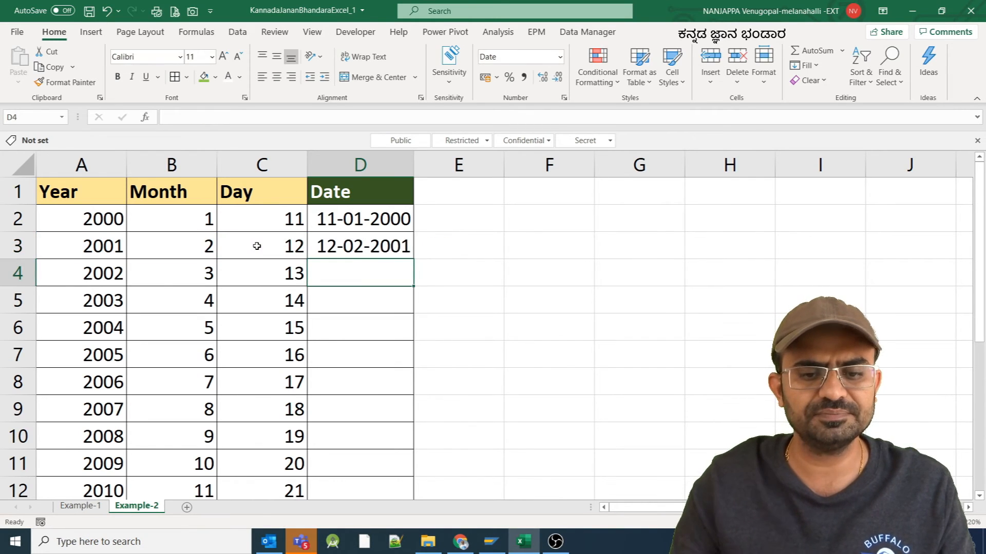
- Fill the DATE formula from D3 down the Date column, and check row 4's year, month and day against D4
{"action": "left_click", "coordinate": [409, 257]}
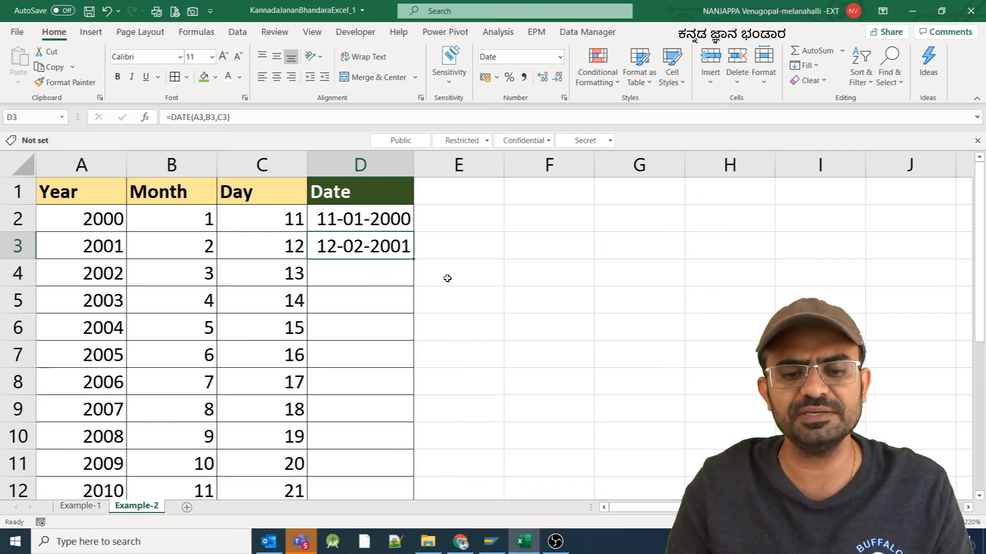
{"action": "scroll", "coordinate": [442, 278], "scroll_direction": "up", "scroll_amount": 2}
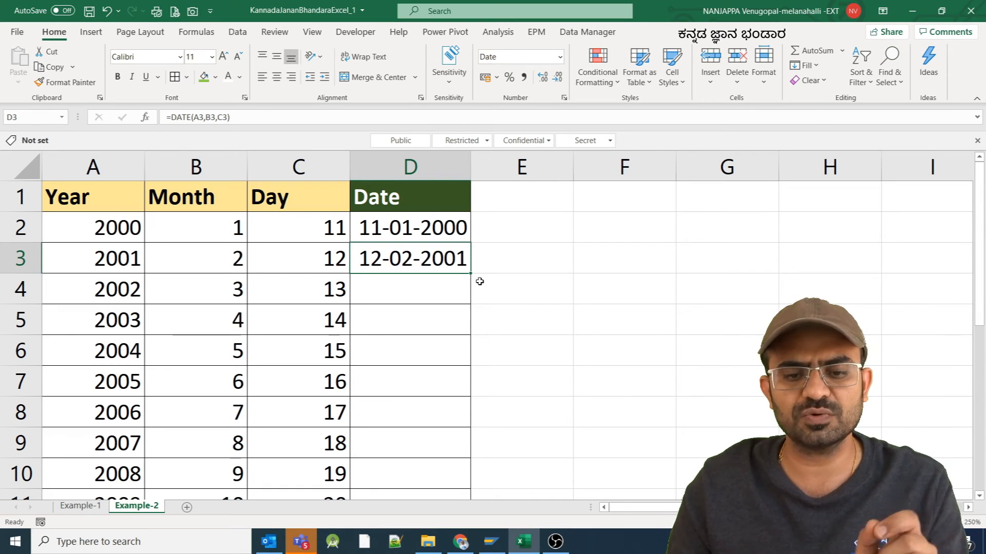
{"action": "left_click_drag", "start_coordinate": [470, 274], "coordinate": [467, 462]}
{"action": "scroll", "coordinate": [451, 379], "scroll_direction": "up", "scroll_amount": 2}
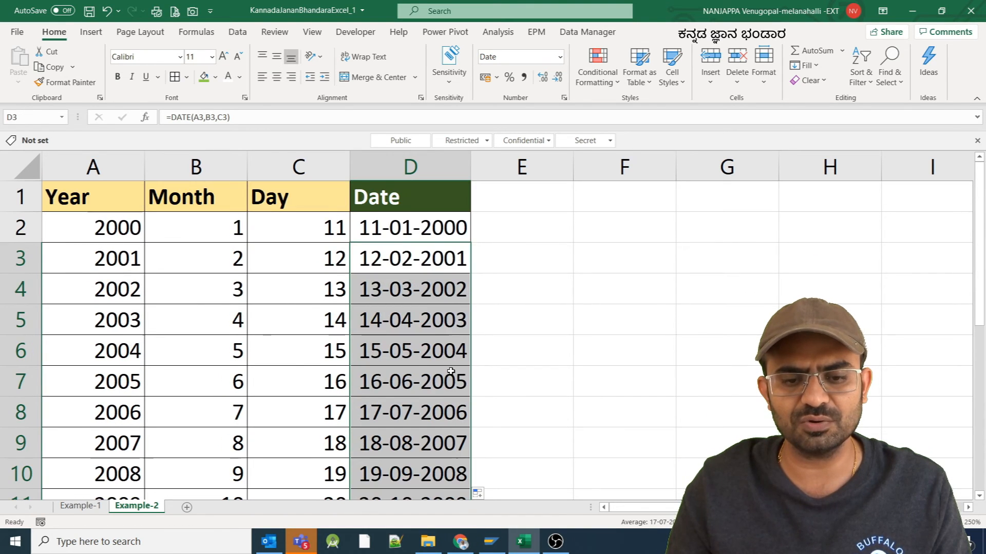
{"action": "left_click", "coordinate": [436, 292]}
{"action": "left_click_drag", "start_coordinate": [99, 286], "coordinate": [269, 292]}
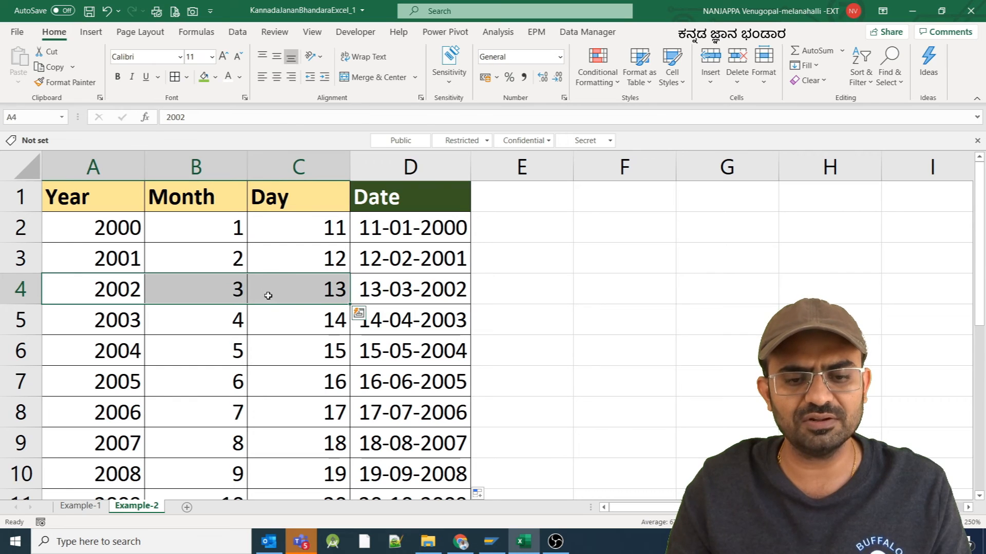
{"action": "left_click", "coordinate": [404, 290]}
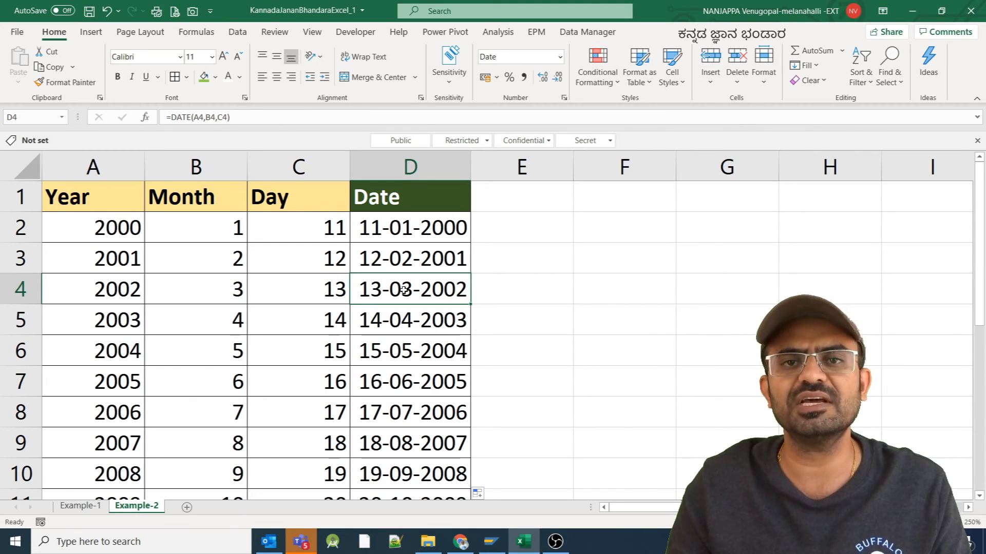